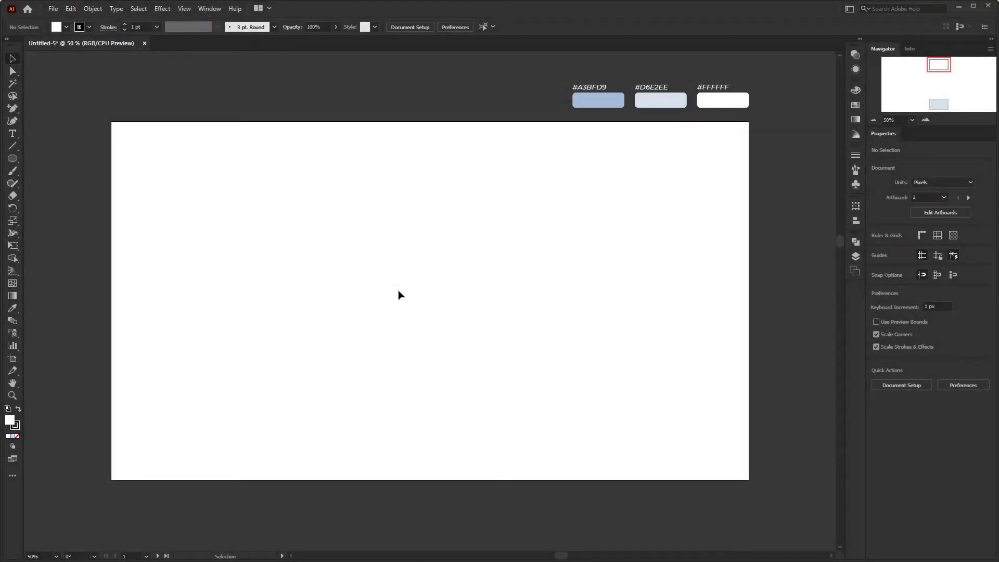
# - Draw a 1920×1080 rectangle over the artboard and fill it with #D6E2EE
pyautogui.click(23, 244)
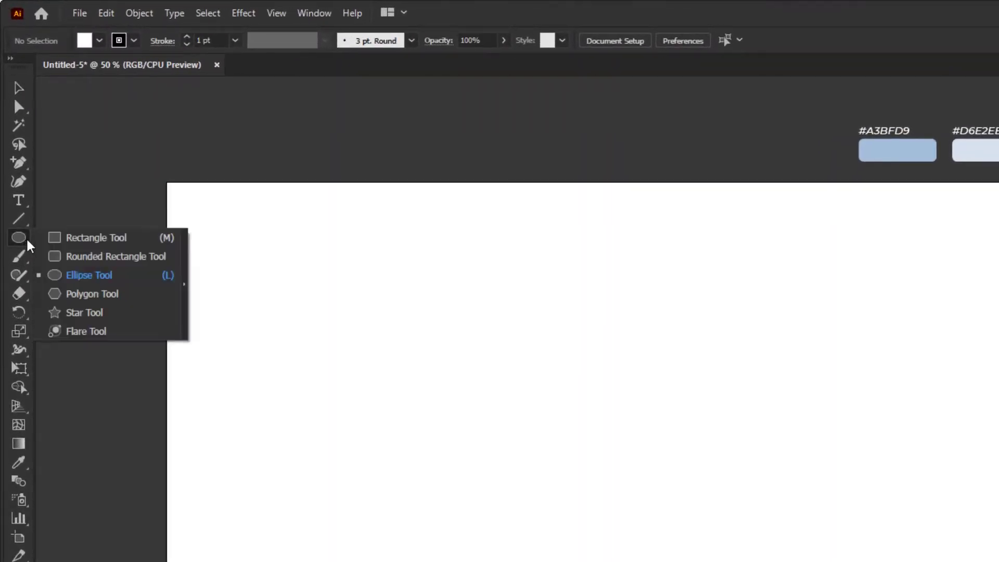
pyautogui.click(78, 238)
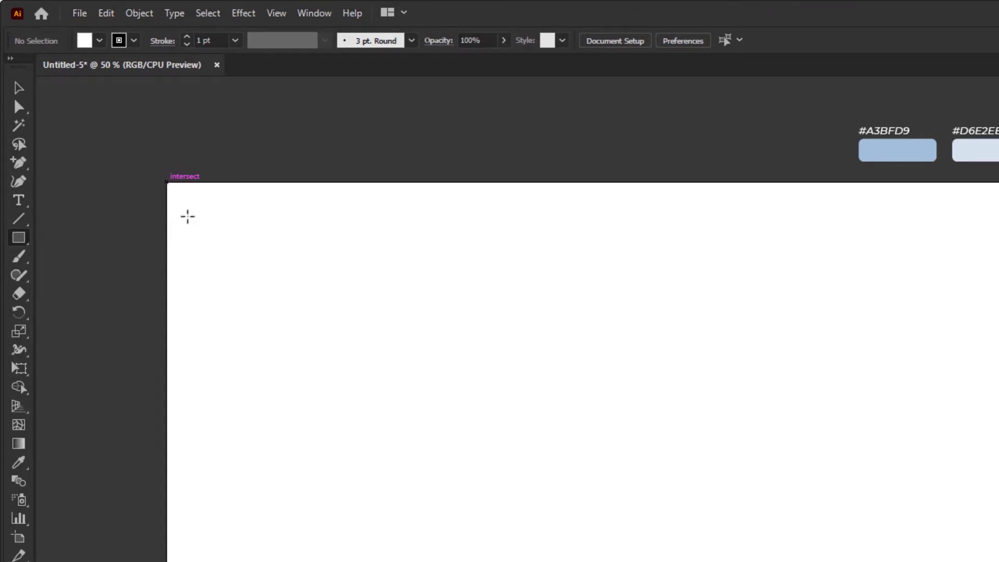
pyautogui.moveTo(167, 183); pyautogui.dragTo(748, 478)
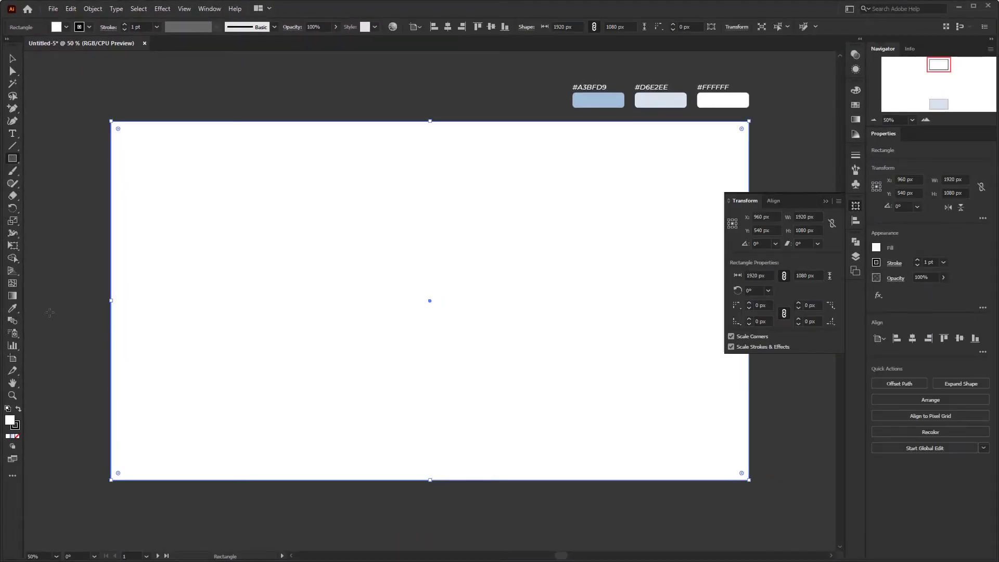
pyautogui.click(13, 310)
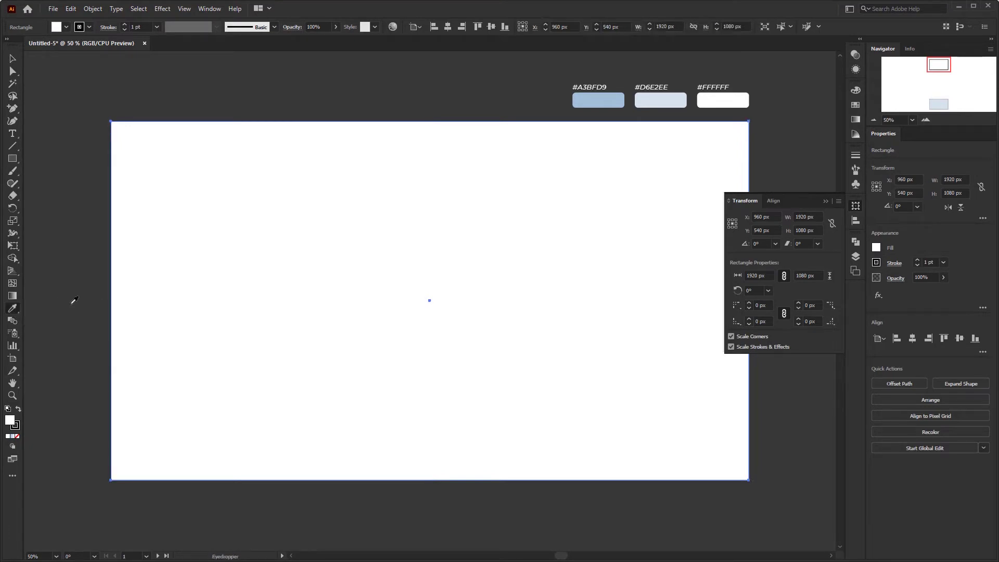
pyautogui.click(661, 99)
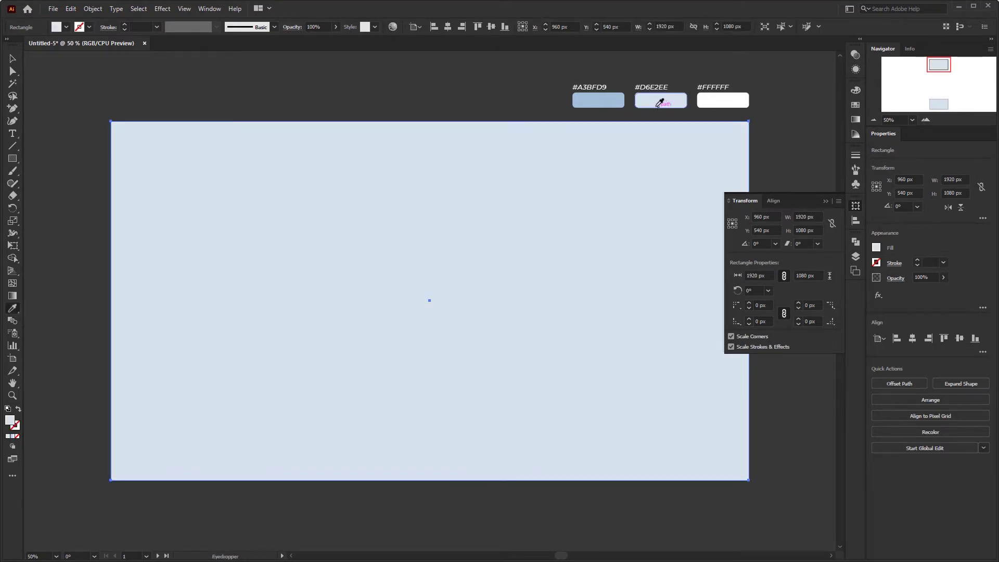
pyautogui.click(826, 201)
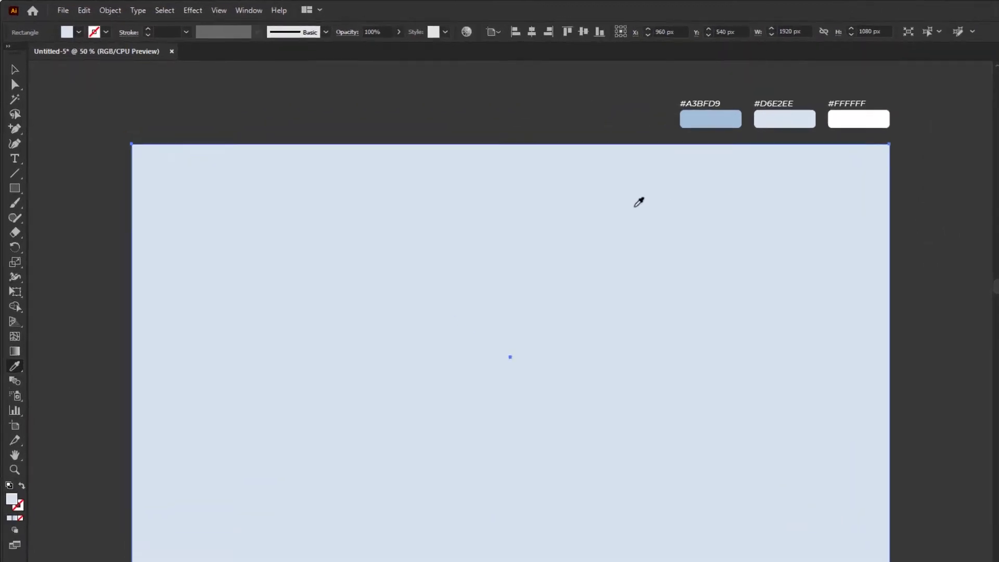
# - Lock the background rectangle and reset fill and stroke to the defaults
pyautogui.click(139, 13)
pyautogui.moveTo(158, 123)
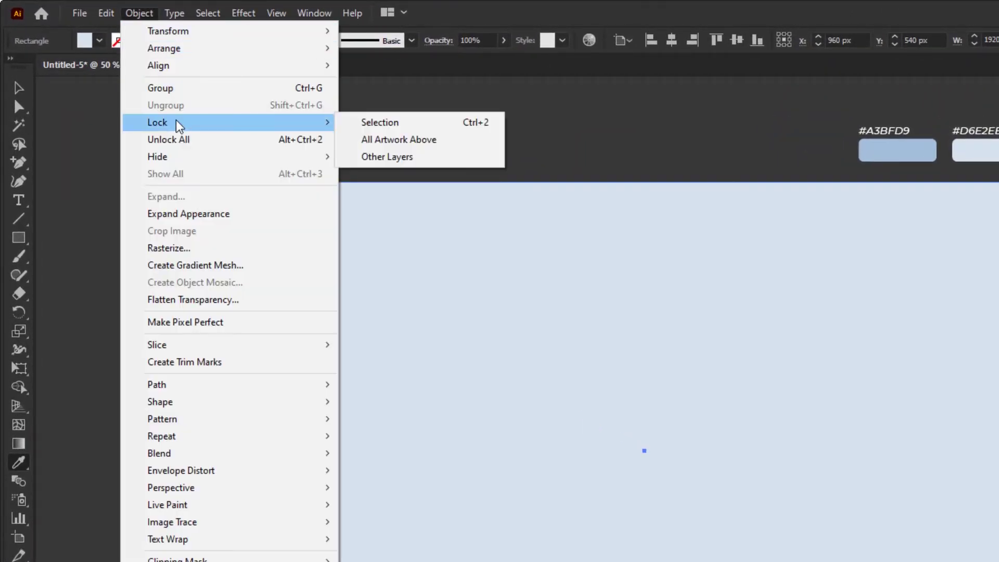
pyautogui.click(402, 125)
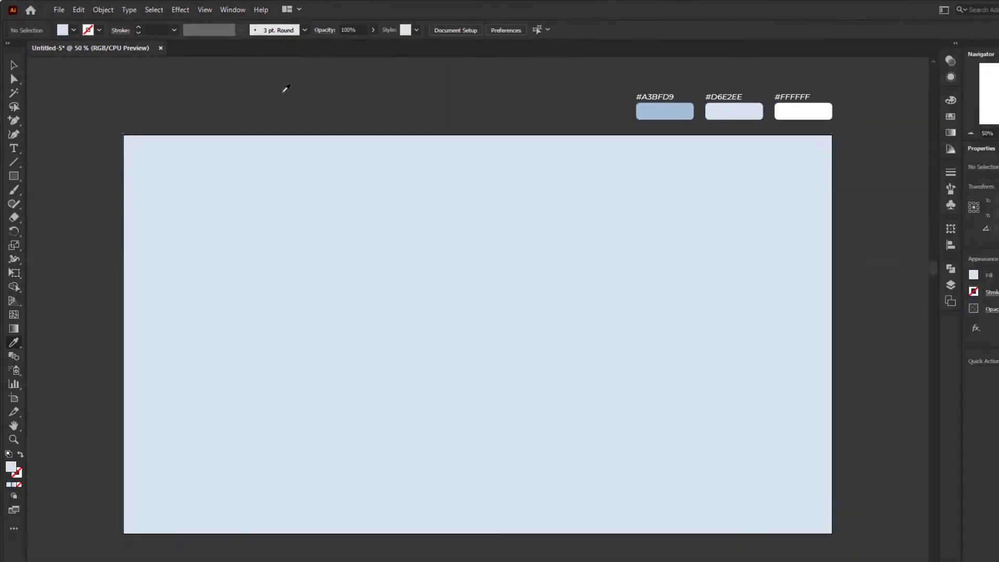
pyautogui.moveTo(289, 214); pyautogui.dragTo(654, 395)
pyautogui.moveTo(573, 240); pyautogui.dragTo(380, 326)
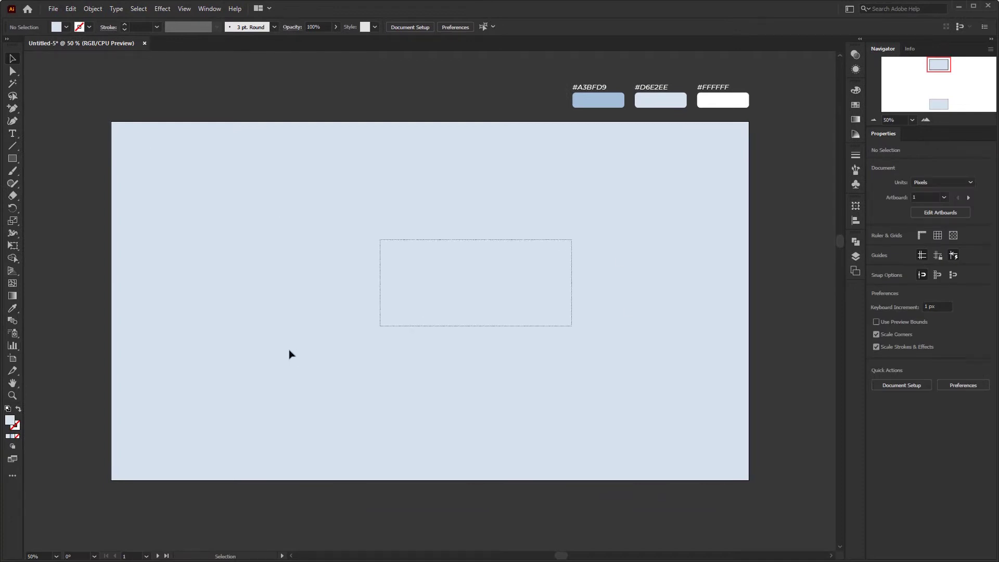
pyautogui.moveTo(309, 233); pyautogui.dragTo(559, 380)
pyautogui.moveTo(529, 234); pyautogui.dragTo(367, 343)
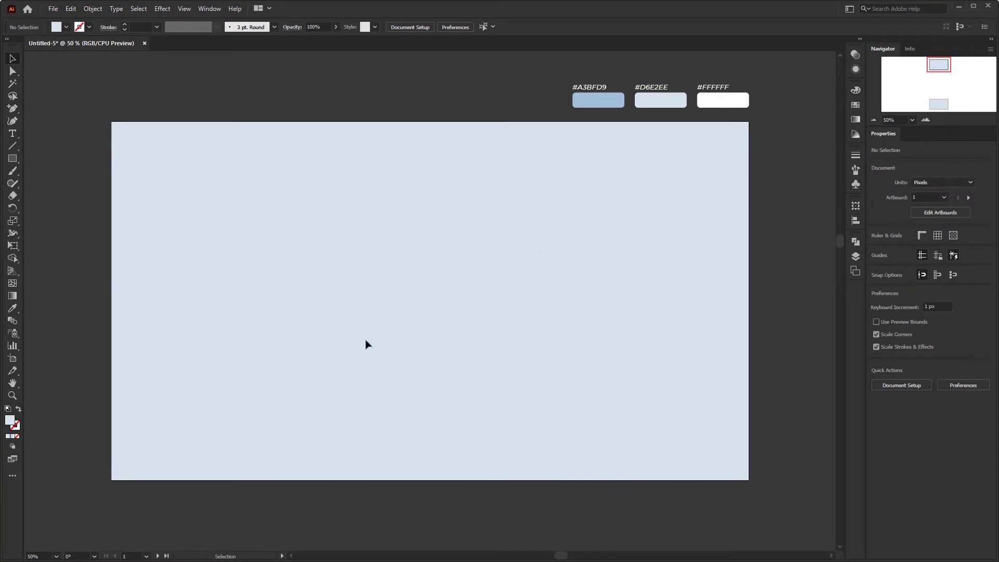
pyautogui.click(8, 409)
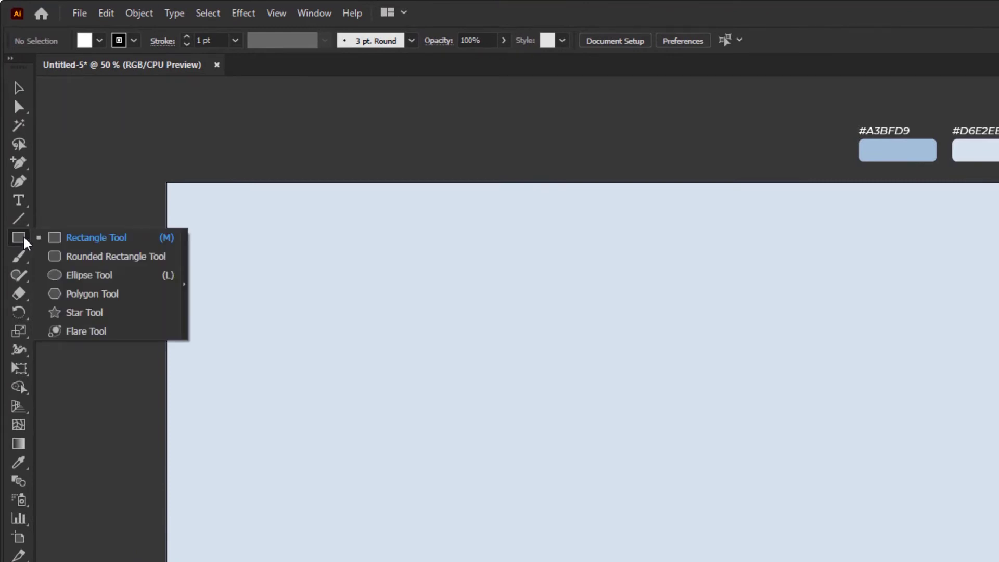
# - Draw a 230 × 230 px white circle without an outline, centred horizontally
pyautogui.click(134, 281)
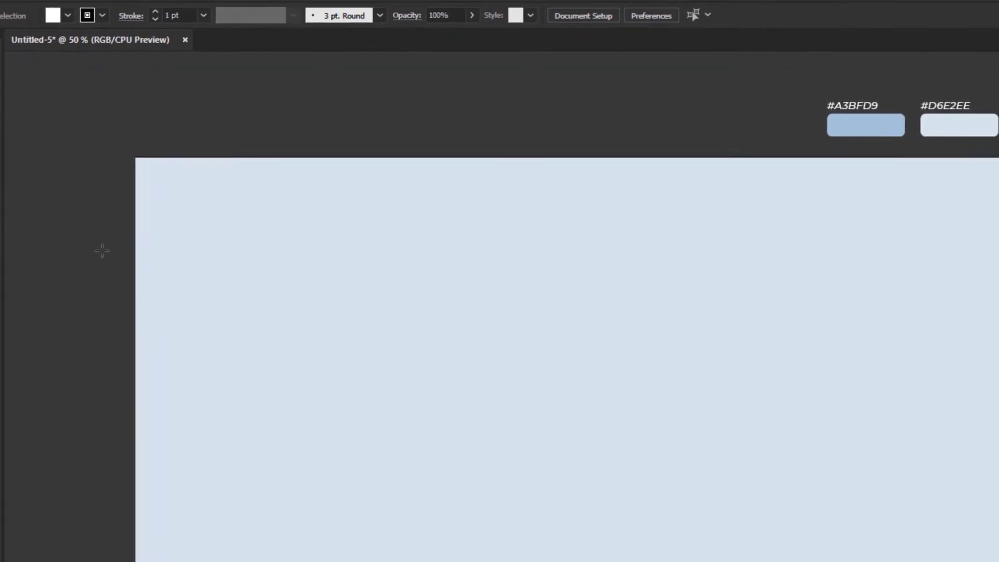
pyautogui.click(371, 238)
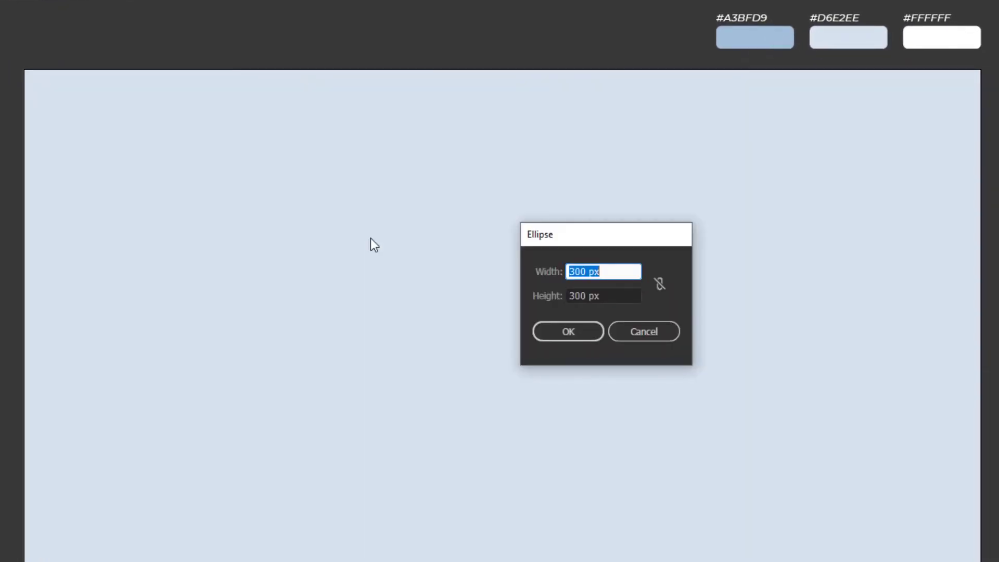
pyautogui.write('230')
pyautogui.press('Tab')
pyautogui.write('230')
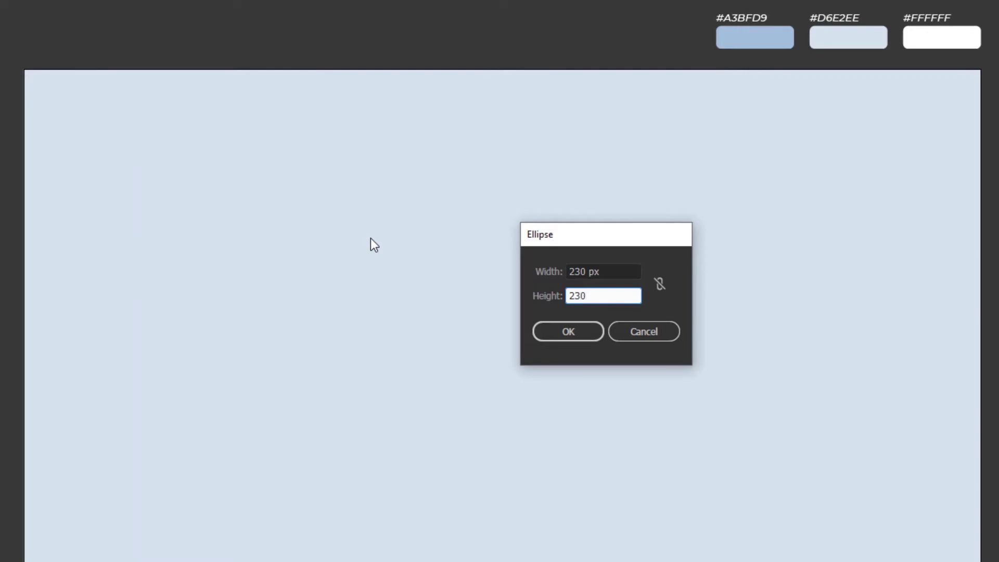
pyautogui.click(570, 332)
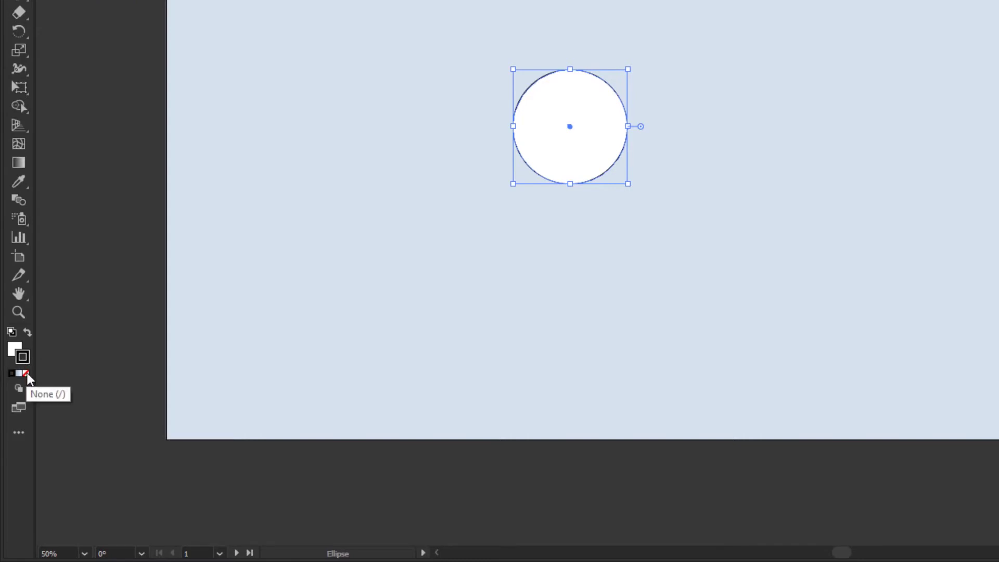
pyautogui.click(26, 374)
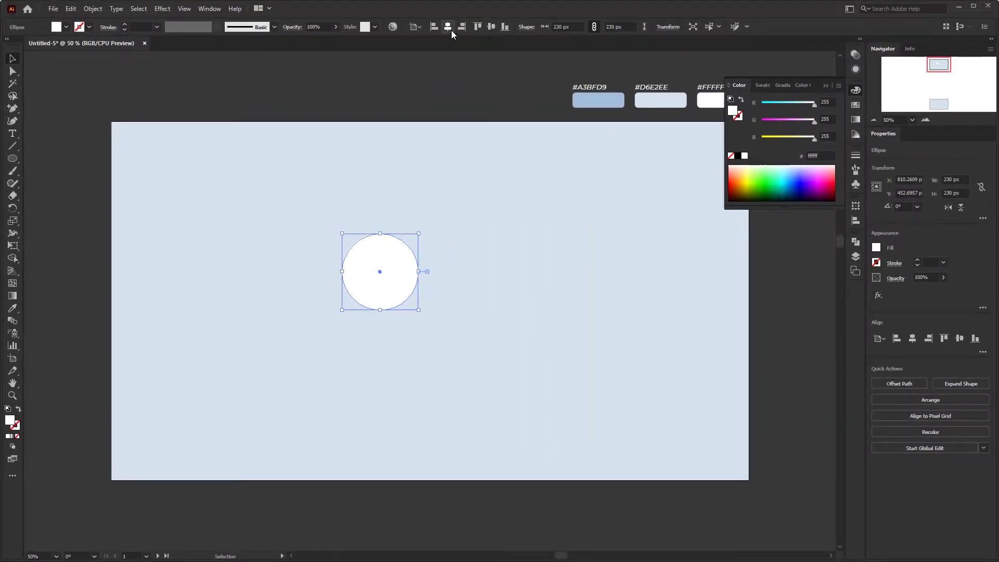
pyautogui.click(451, 31)
# - Centre the circle vertically and give it a gradient fill
pyautogui.click(493, 28)
pyautogui.click(473, 216)
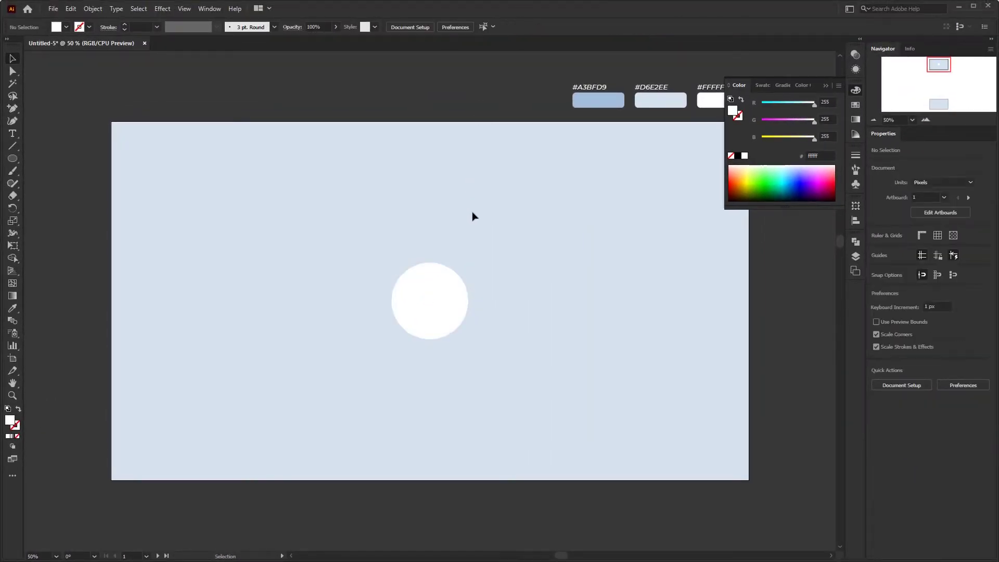
pyautogui.click(427, 325)
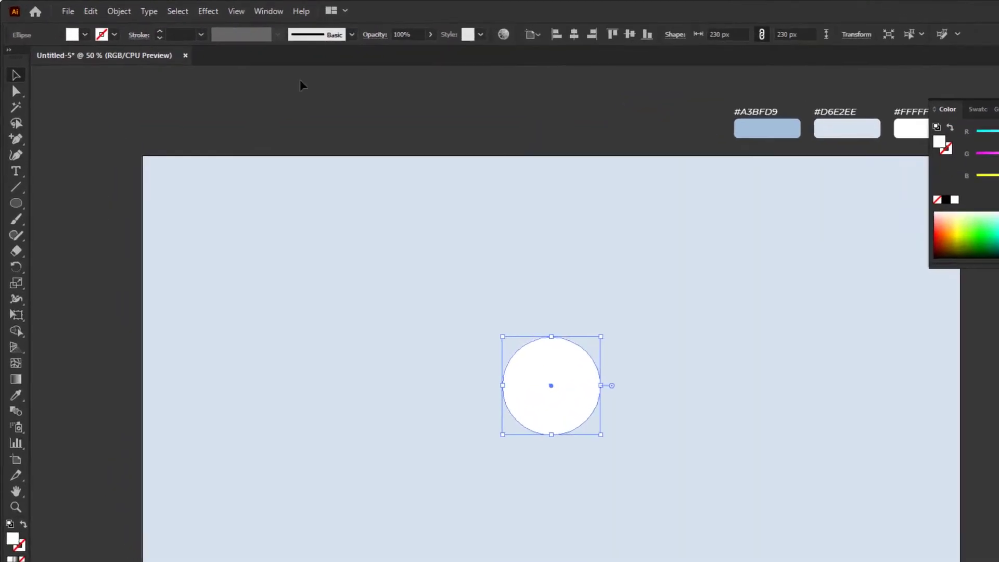
pyautogui.click(317, 15)
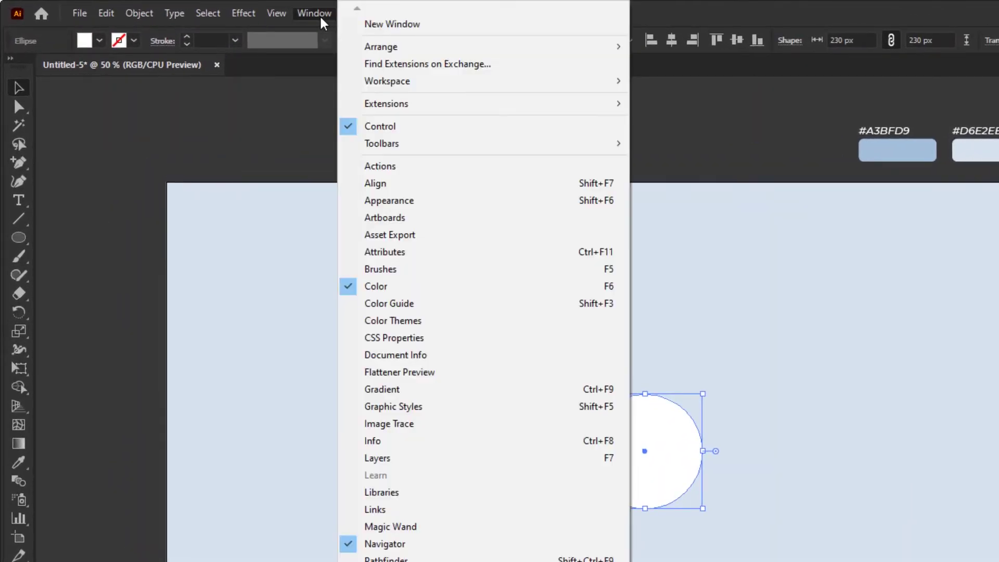
pyautogui.click(395, 388)
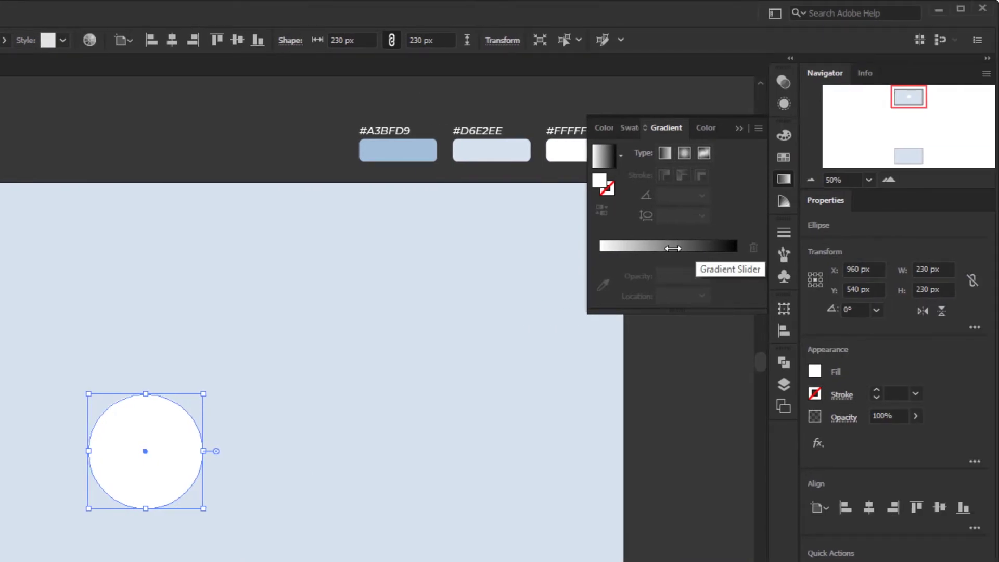
pyautogui.click(672, 248)
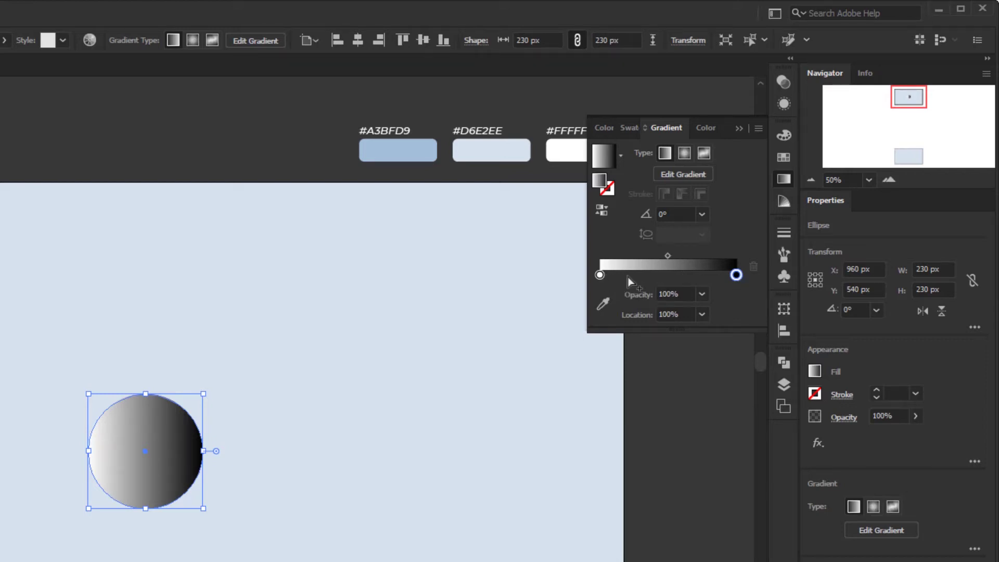
# - Set the gradient stops to white and #A3BFD9, angled at 90°
pyautogui.click(600, 275)
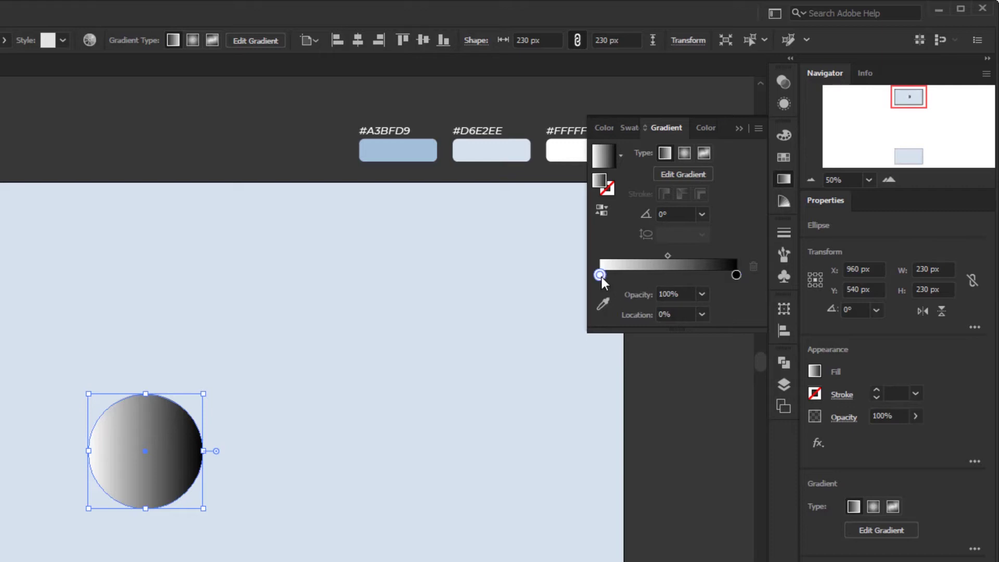
pyautogui.click(736, 274)
pyautogui.click(605, 303)
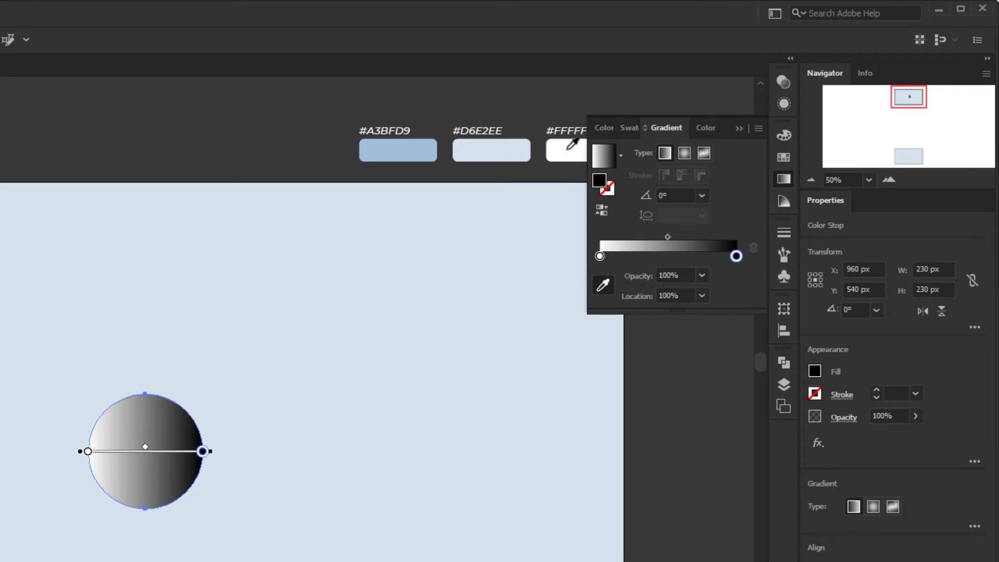
pyautogui.click(572, 144)
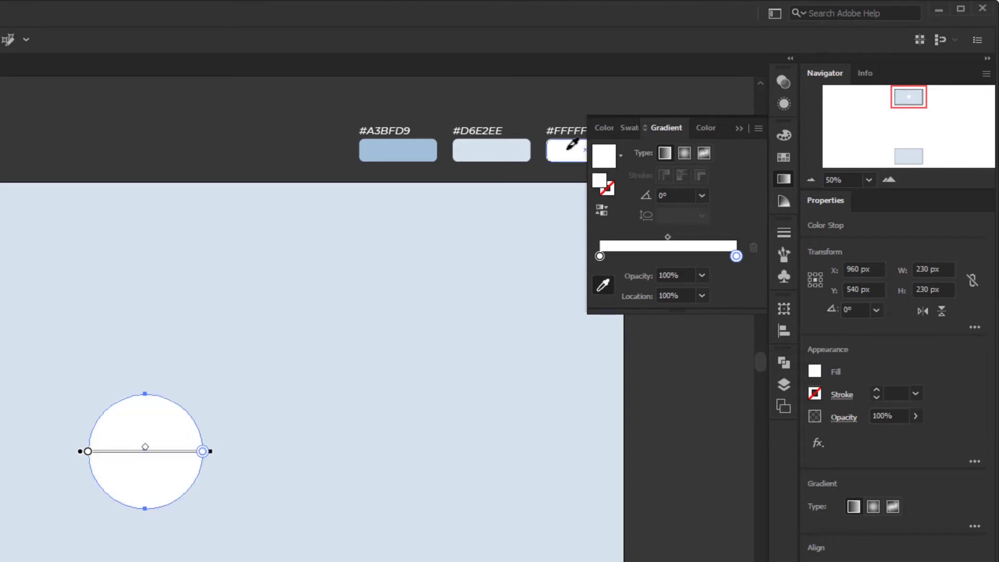
pyautogui.click(600, 256)
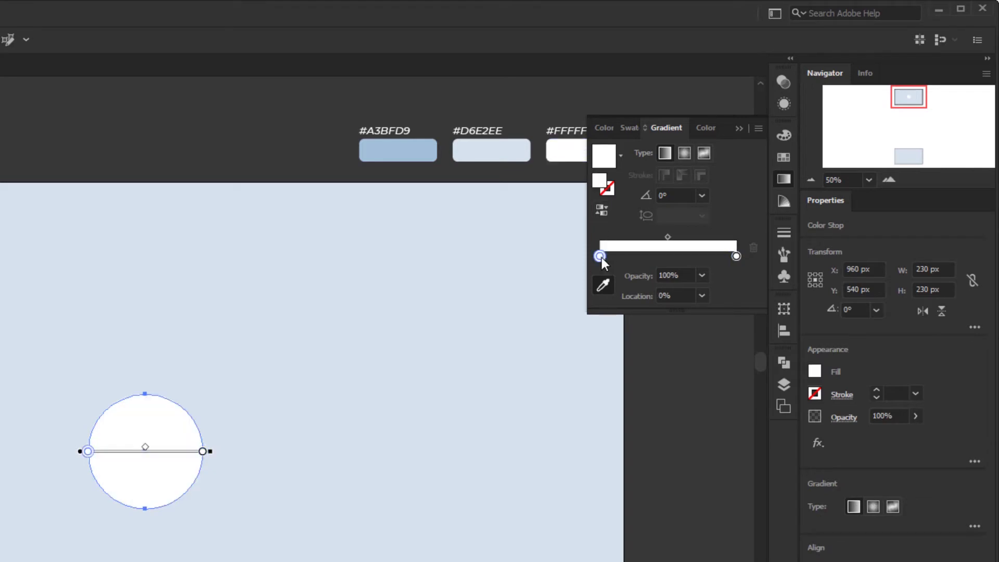
pyautogui.click(410, 143)
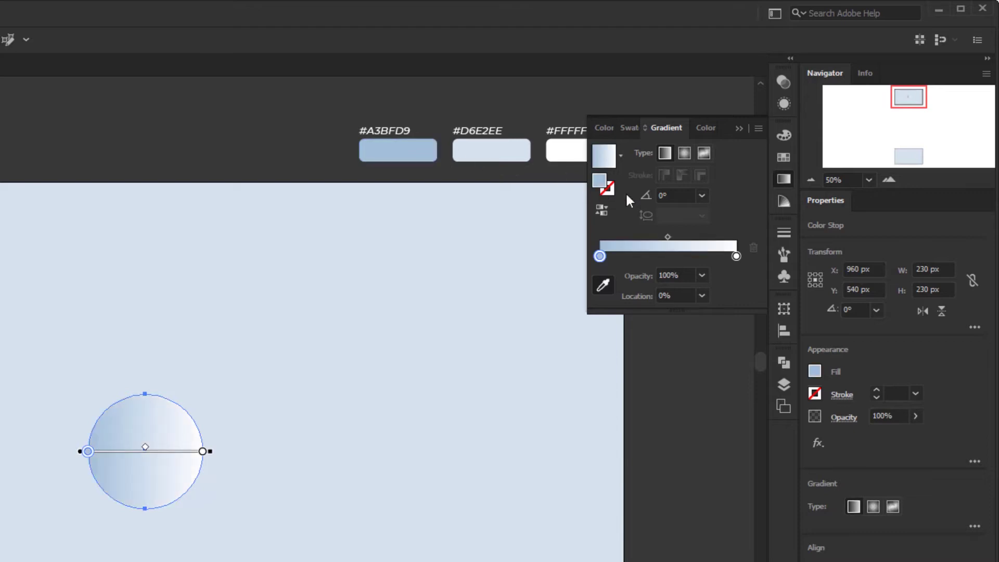
pyautogui.click(700, 196)
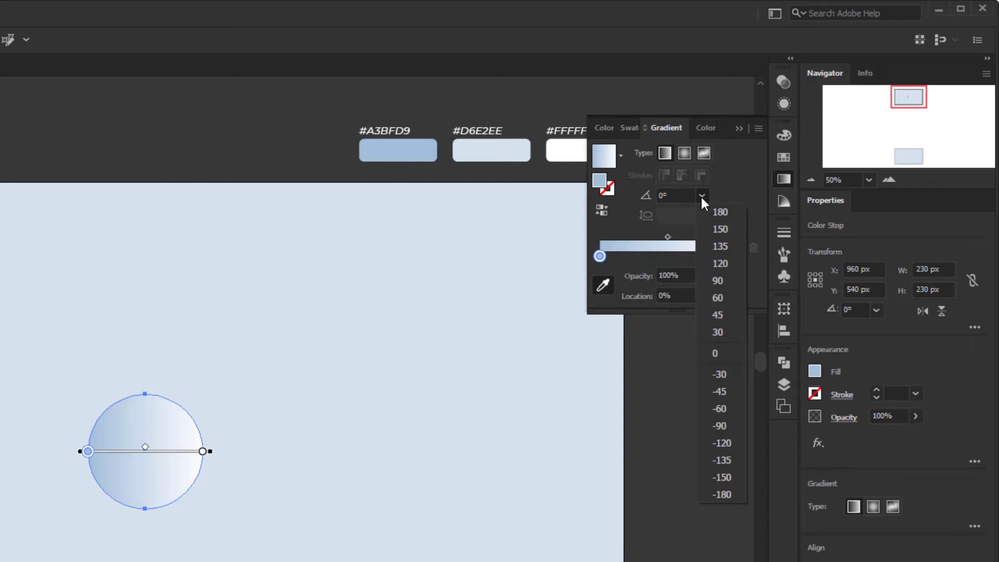
pyautogui.click(719, 280)
pyautogui.click(739, 129)
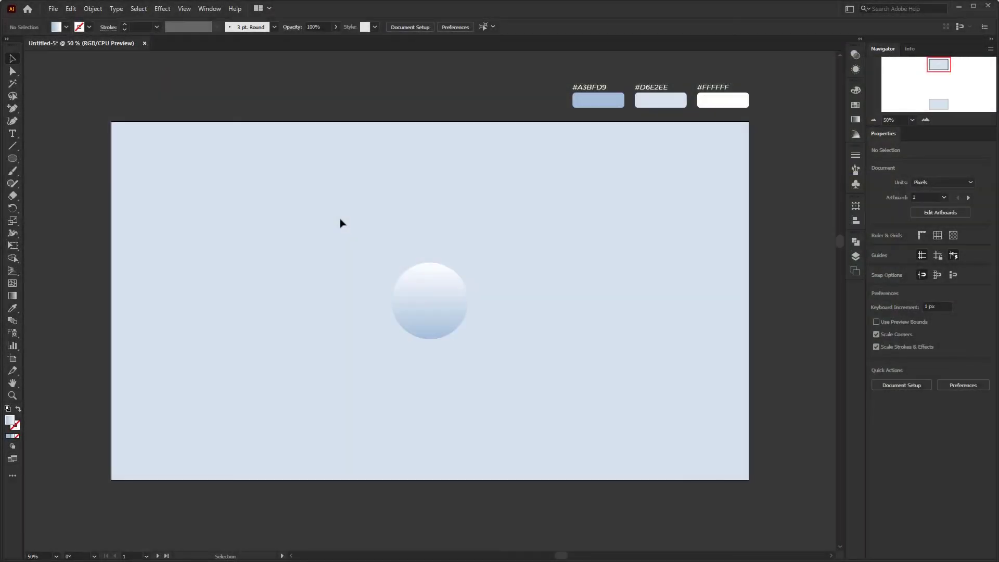
# - Apply a Gaussian Blur with a 10 px radius to the gradient sphere
pyautogui.moveTo(339, 224); pyautogui.dragTo(495, 393)
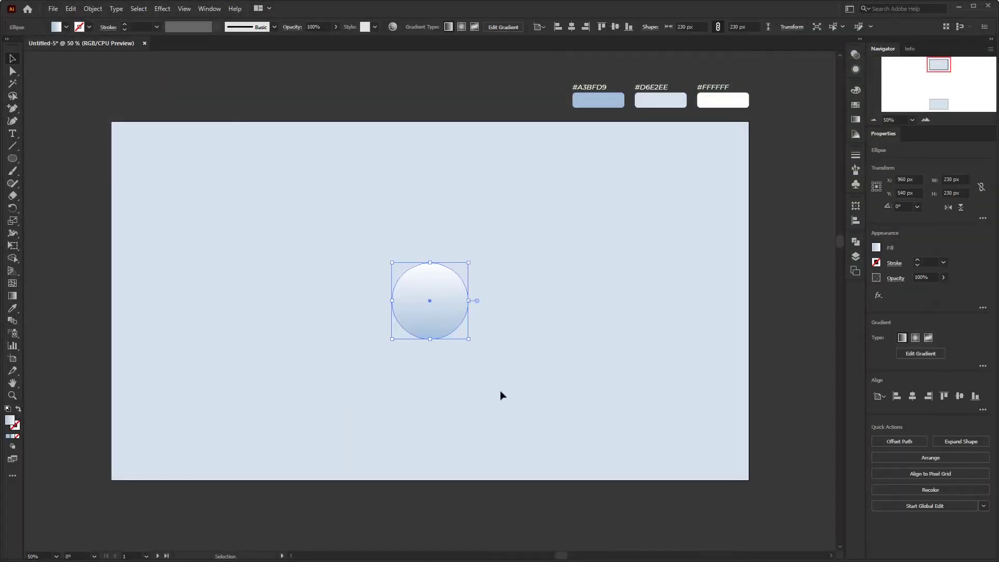
pyautogui.click(510, 396)
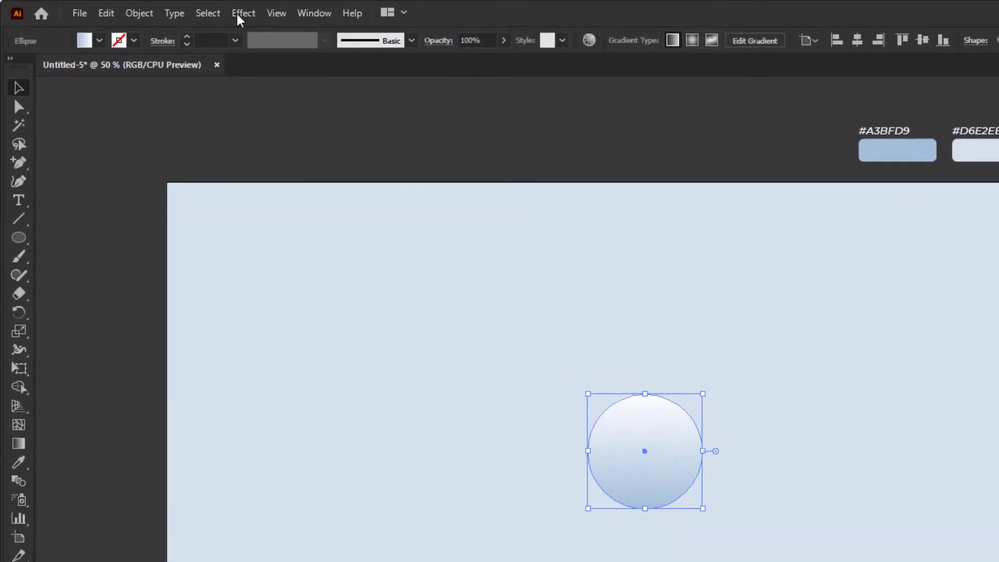
pyautogui.click(239, 14)
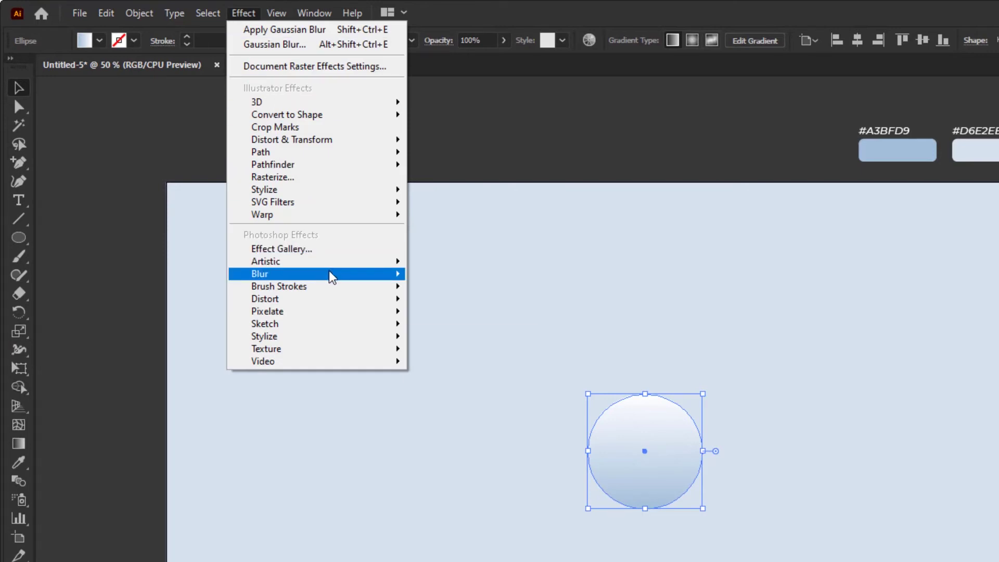
pyautogui.moveTo(260, 274)
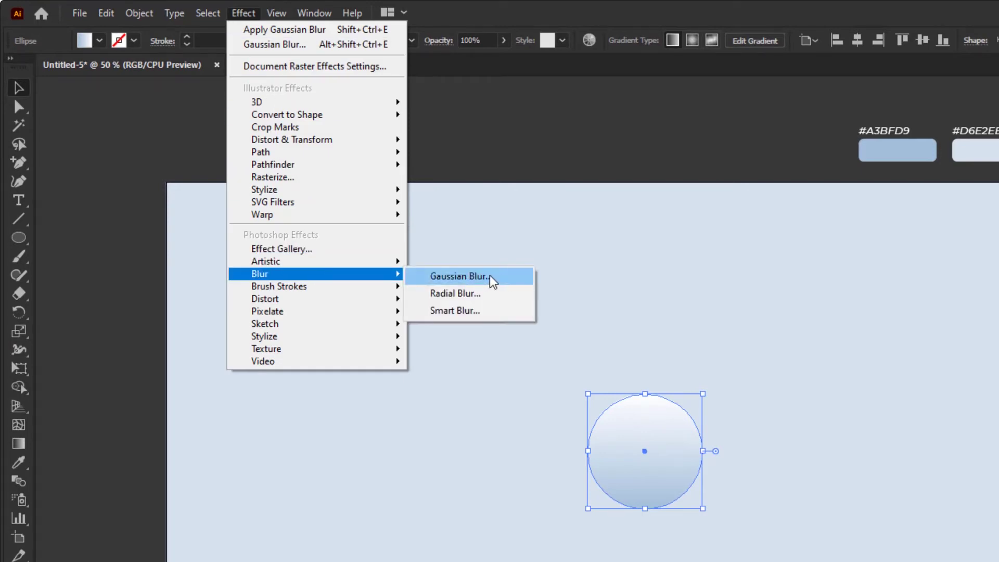
pyautogui.click(460, 277)
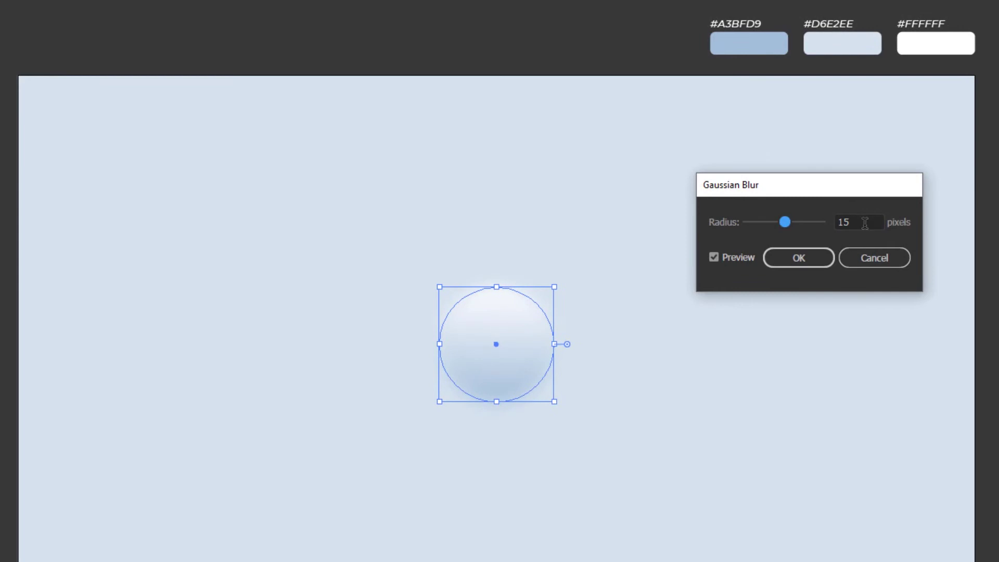
pyautogui.doubleClick(866, 224)
pyautogui.write('10')
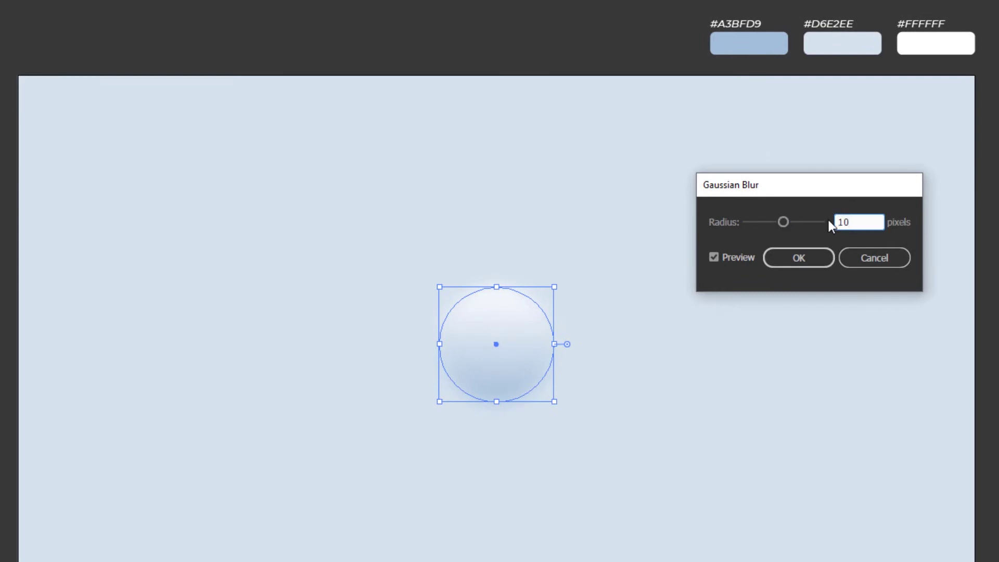
pyautogui.click(805, 253)
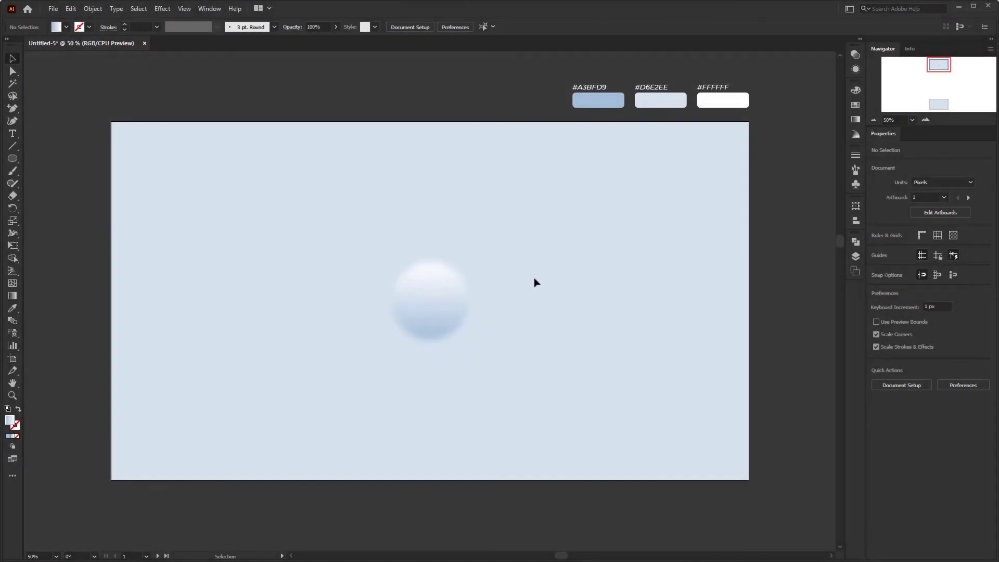
# - Create a 300 × 300 px circle
pyautogui.click(429, 302)
pyautogui.click(423, 236)
pyautogui.moveTo(13, 158); pyautogui.dragTo(67, 185)
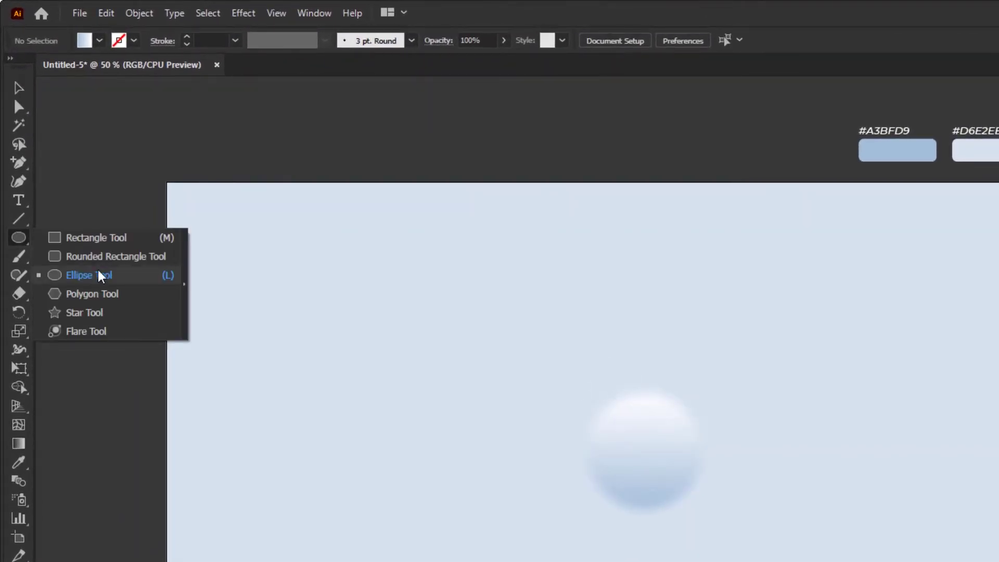
pyautogui.click(529, 372)
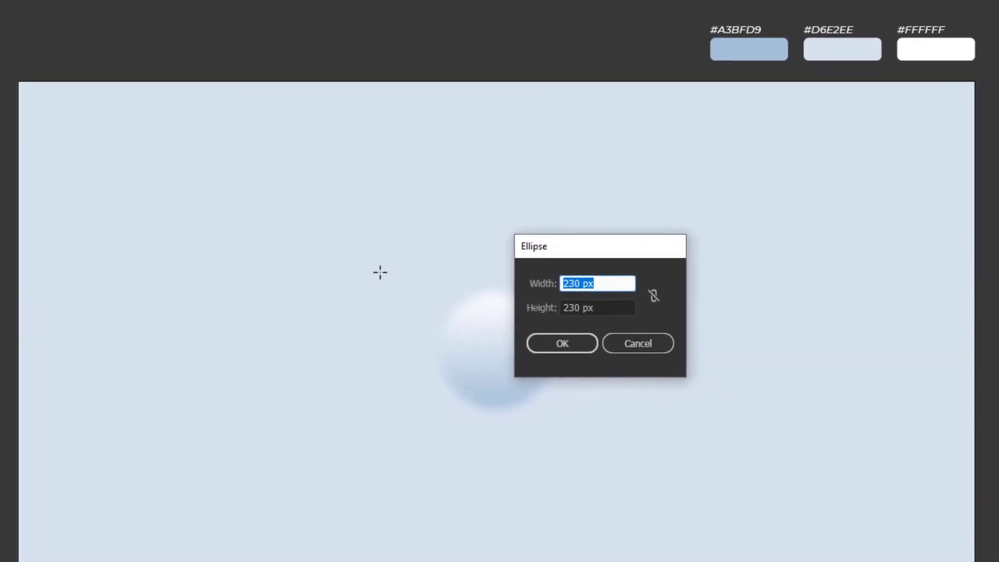
pyautogui.write('300')
pyautogui.press('Tab')
pyautogui.press('Return')
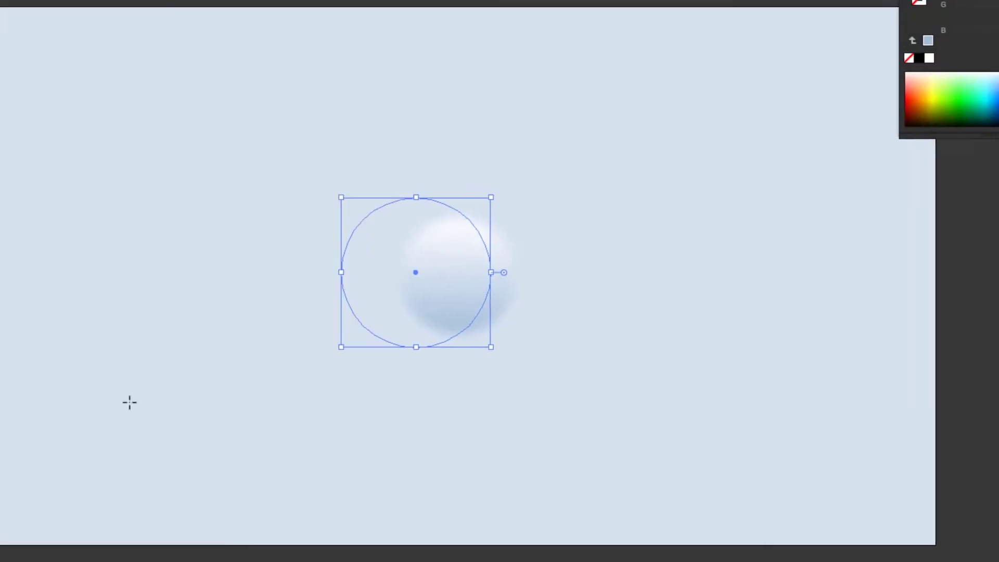
# - Give the circle a light-blue outline and centre it on the artboard
pyautogui.click(638, 127)
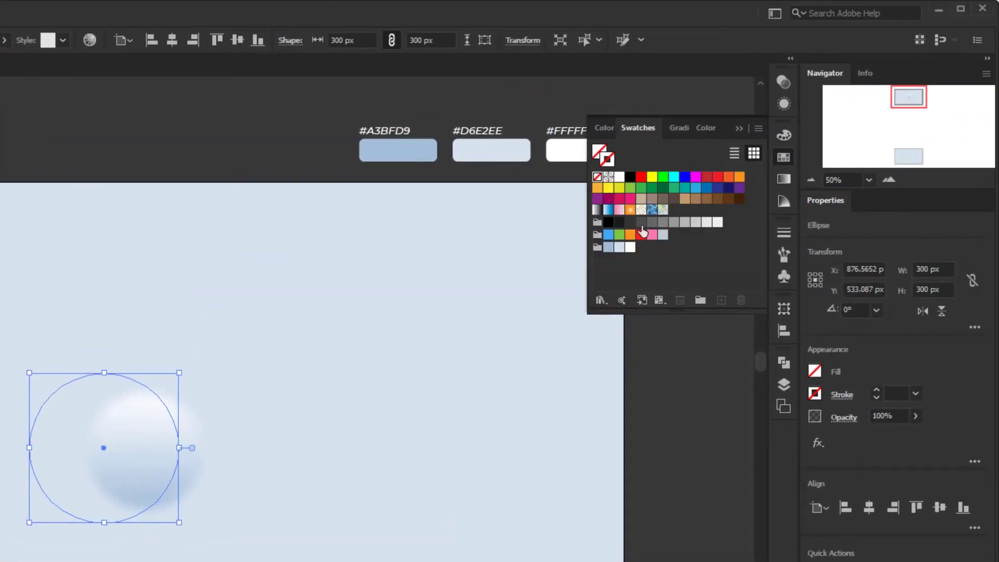
pyautogui.click(609, 247)
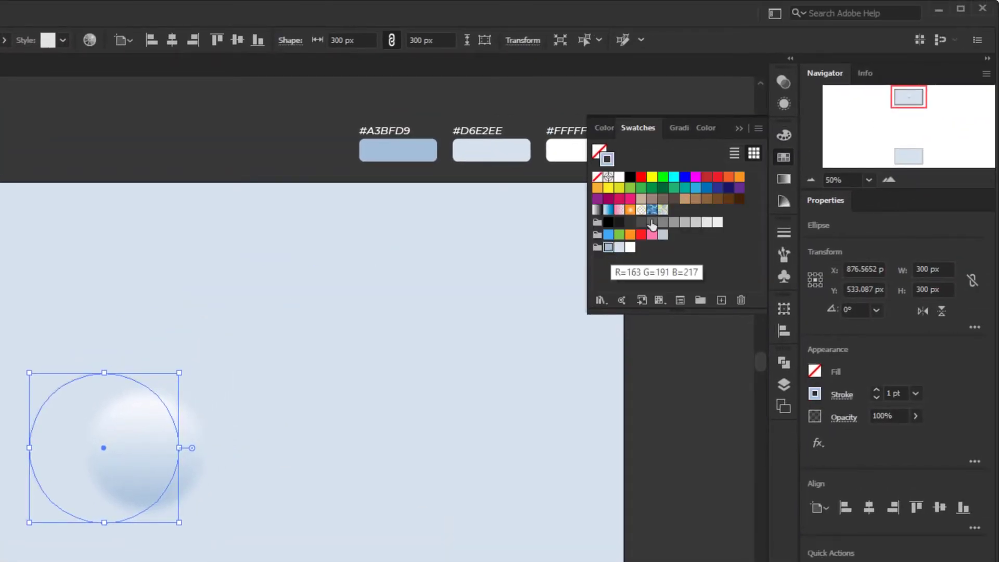
pyautogui.click(736, 125)
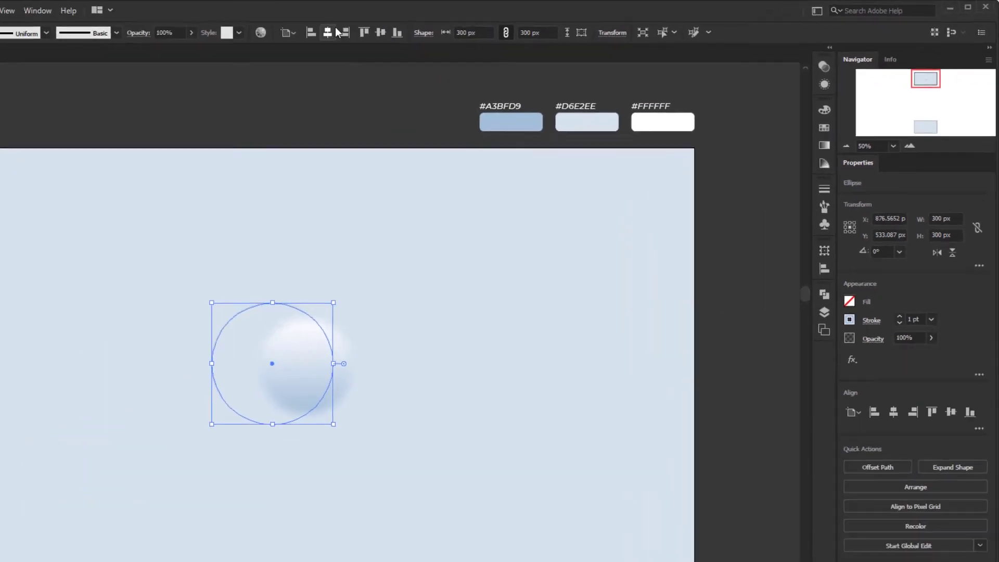
pyautogui.click(450, 26)
pyautogui.click(490, 28)
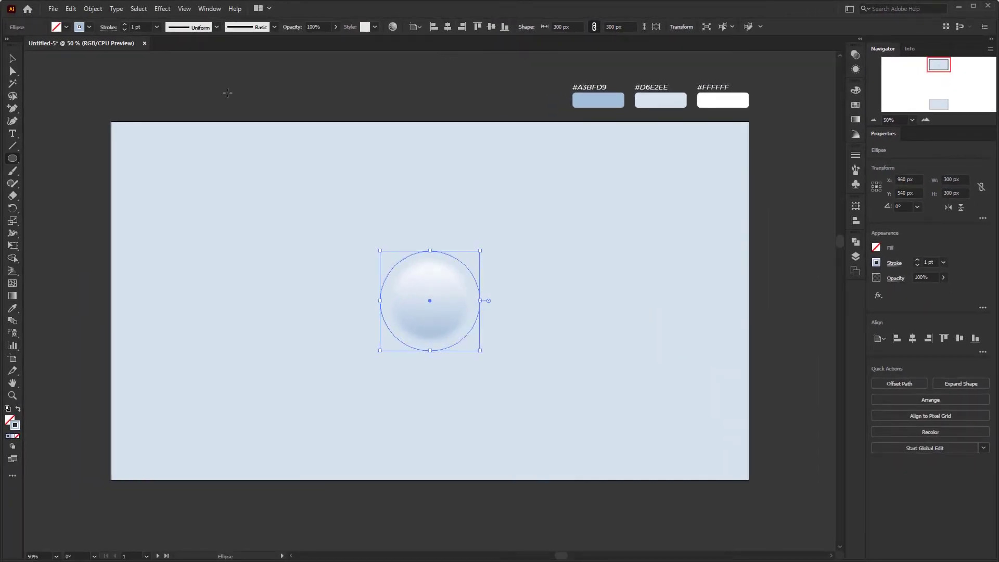
# - Add an enlarged bold Montserrat 'ON' label in #A3BFD9 above the circle
pyautogui.hotkey('ctrl', 'shift', 'a')
pyautogui.click(13, 134)
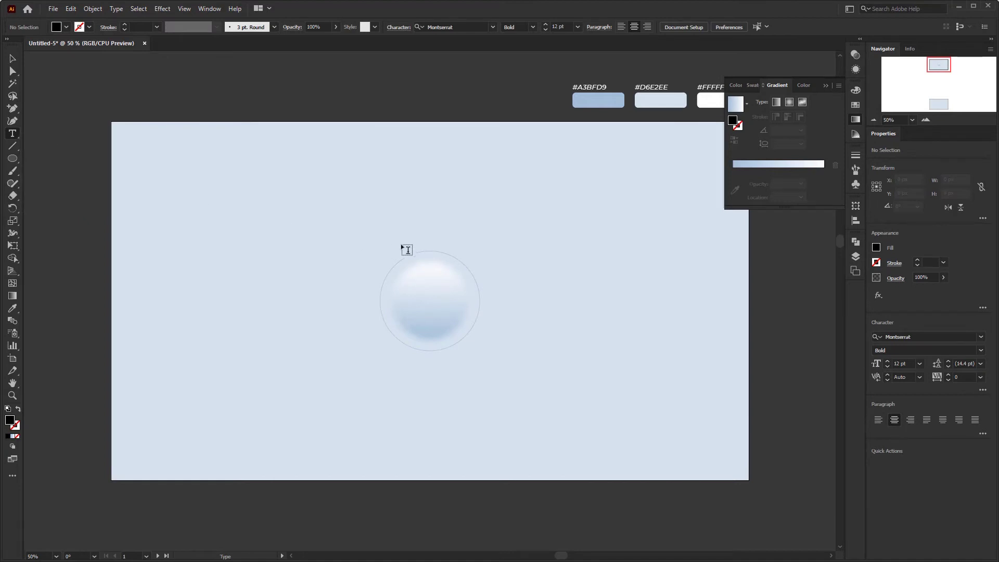
pyautogui.click(422, 236)
pyautogui.write('ON')
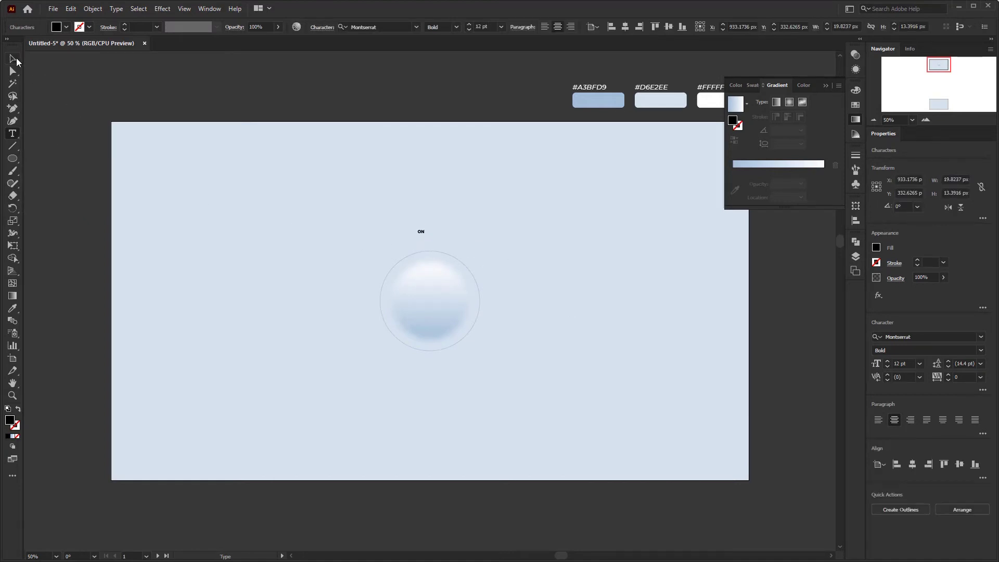
pyautogui.click(13, 58)
pyautogui.moveTo(435, 246); pyautogui.dragTo(439, 250)
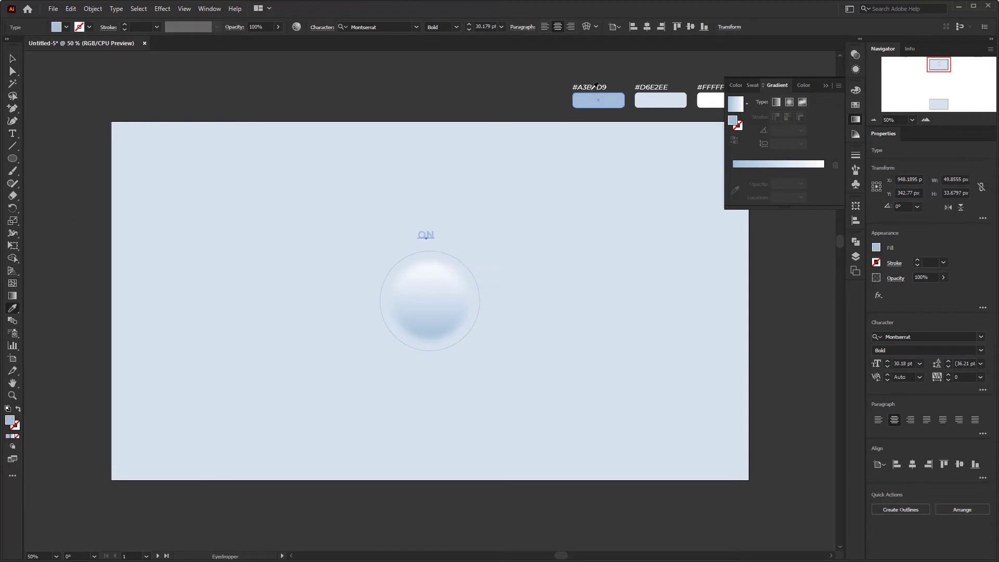
pyautogui.press('v')
pyautogui.click(517, 209)
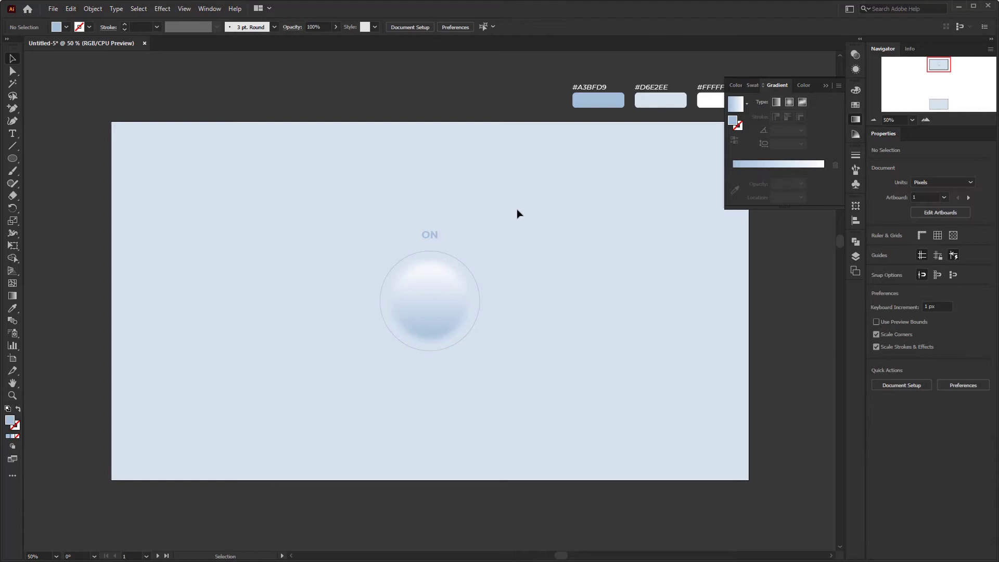
pyautogui.moveTo(426, 355); pyautogui.dragTo(326, 429)
# - Nudge the ON label a few pixels down toward the button
pyautogui.click(573, 313)
pyautogui.moveTo(435, 237); pyautogui.dragTo(438, 247)
pyautogui.click(519, 266)
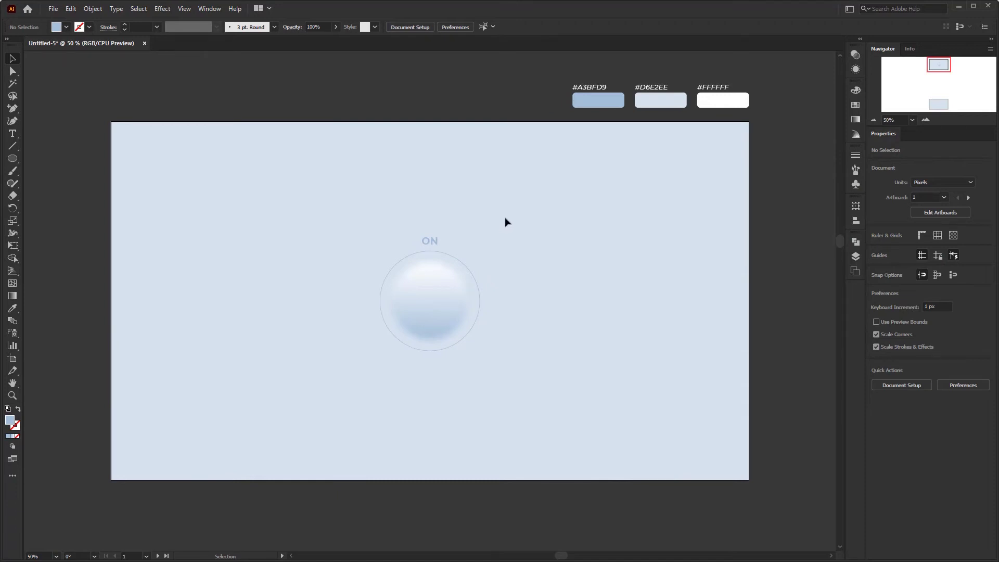
# - Move the ON button to the left and place a copy to its right
pyautogui.moveTo(506, 222); pyautogui.dragTo(364, 373)
pyautogui.moveTo(432, 319); pyautogui.dragTo(242, 316)
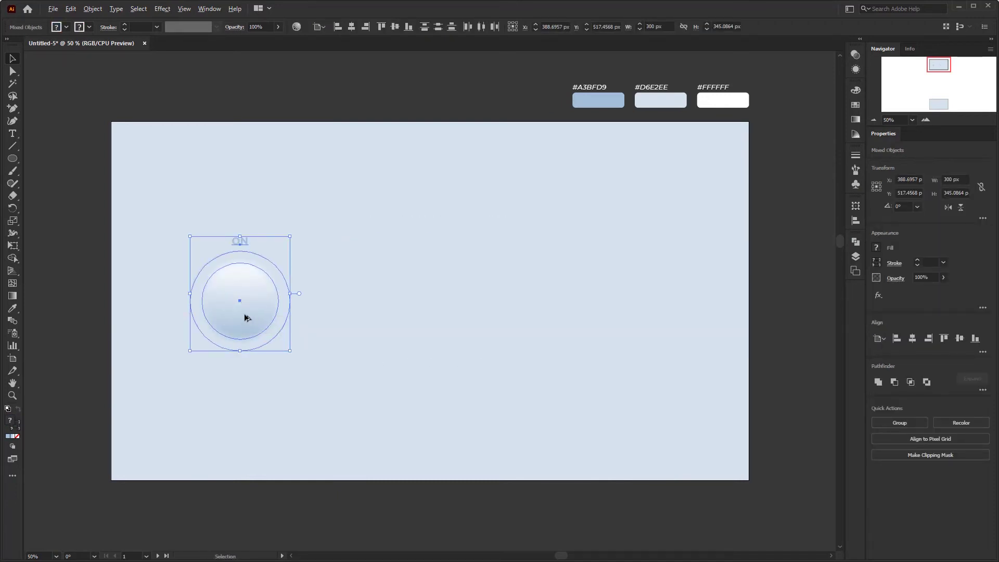
pyautogui.moveTo(244, 317); pyautogui.dragTo(435, 320)
pyautogui.click(516, 346)
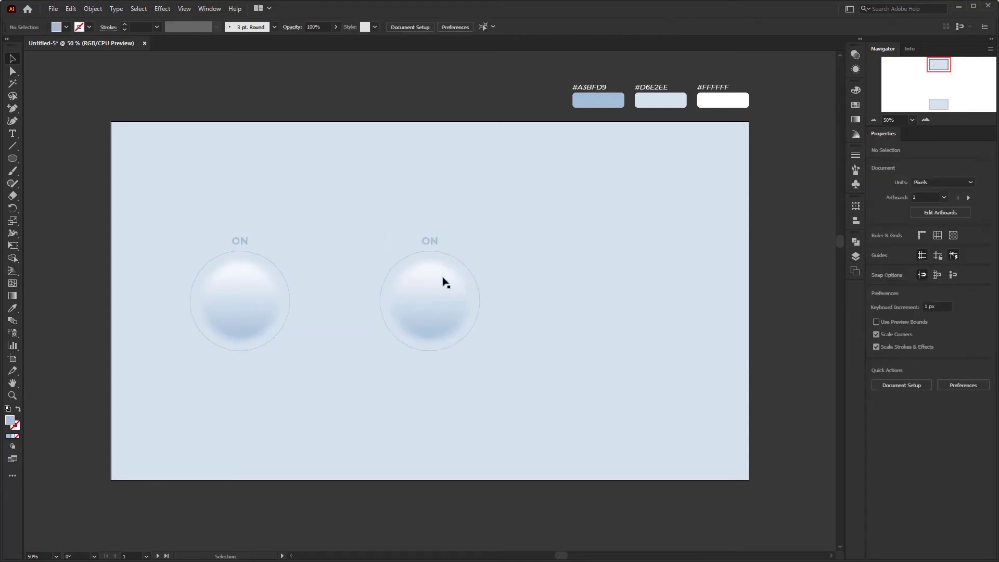
# - Reverse the copy's inner sphere gradient for a sunken look
pyautogui.click(434, 295)
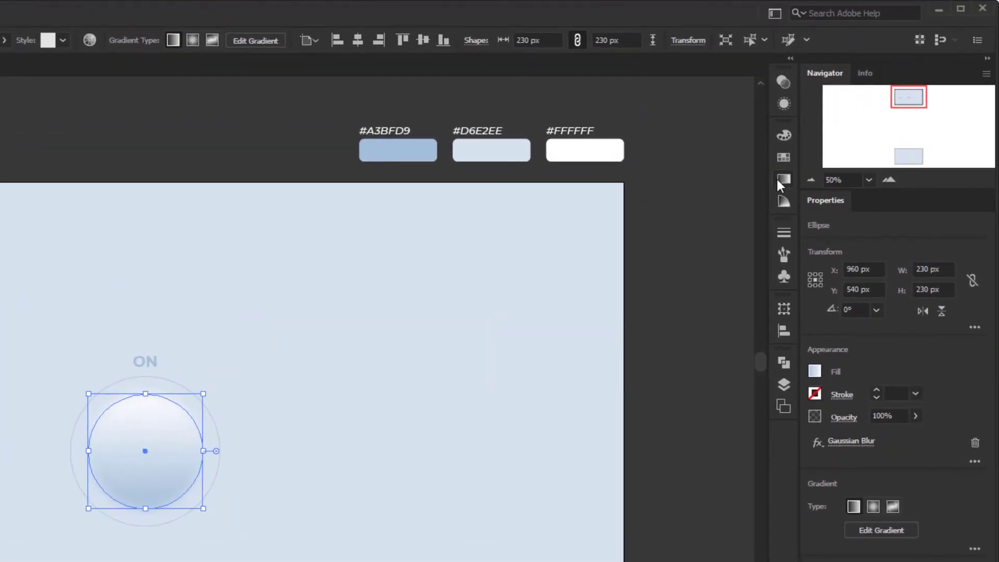
pyautogui.click(782, 180)
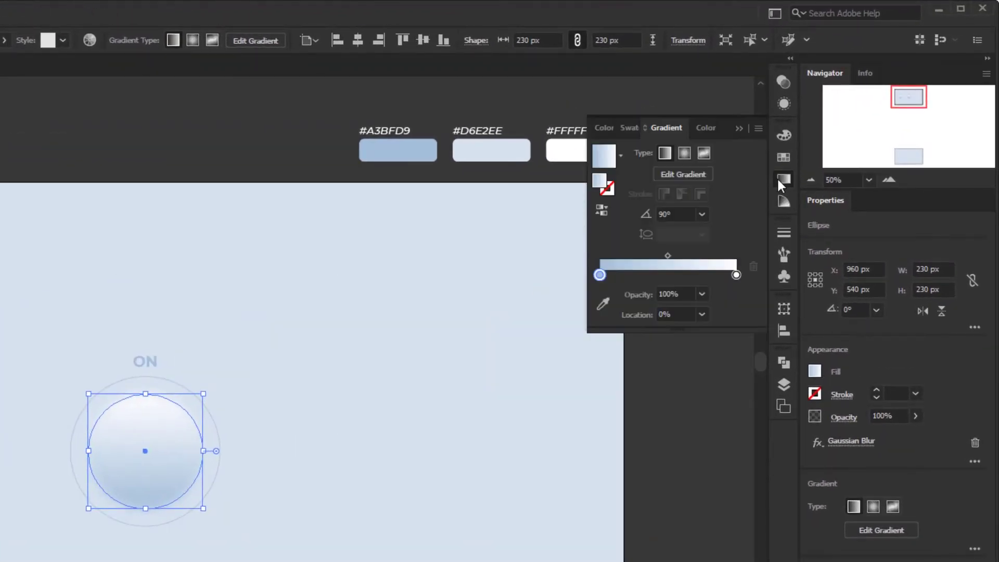
pyautogui.click(602, 211)
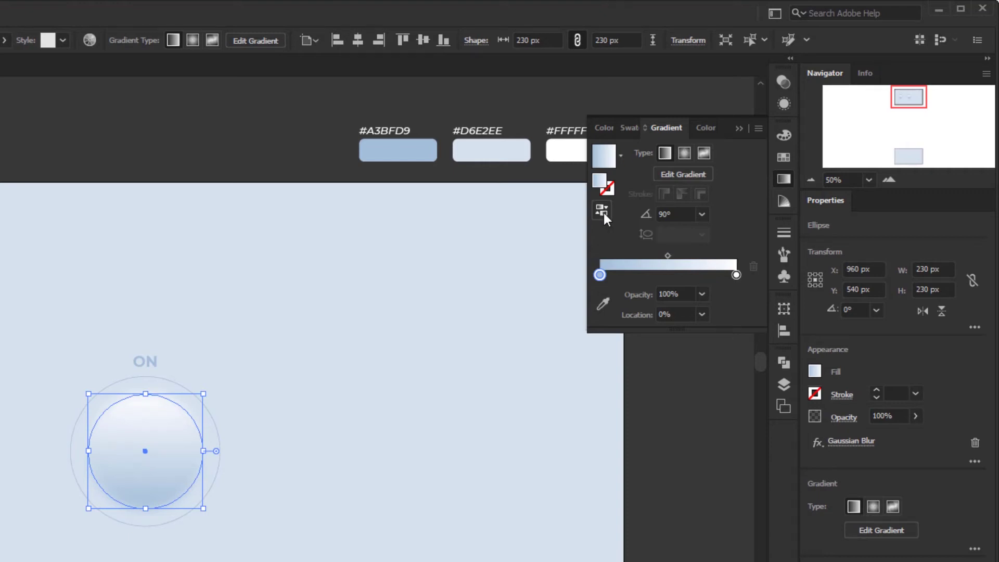
pyautogui.click(256, 482)
pyautogui.press('t')
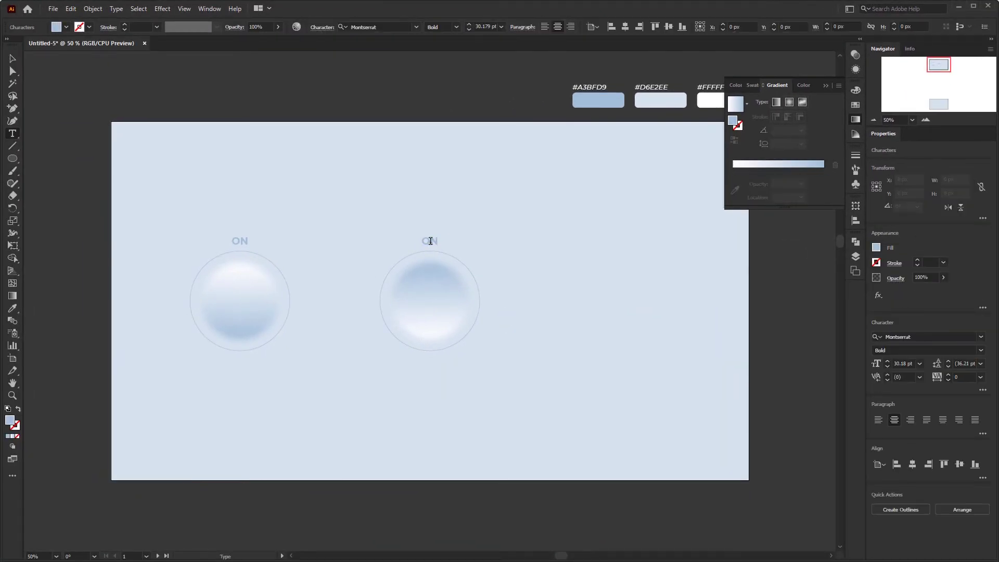
# - Change the copy's label to 'OFF' and shift both buttons right
pyautogui.doubleClick(429, 240)
pyautogui.write('OFF')
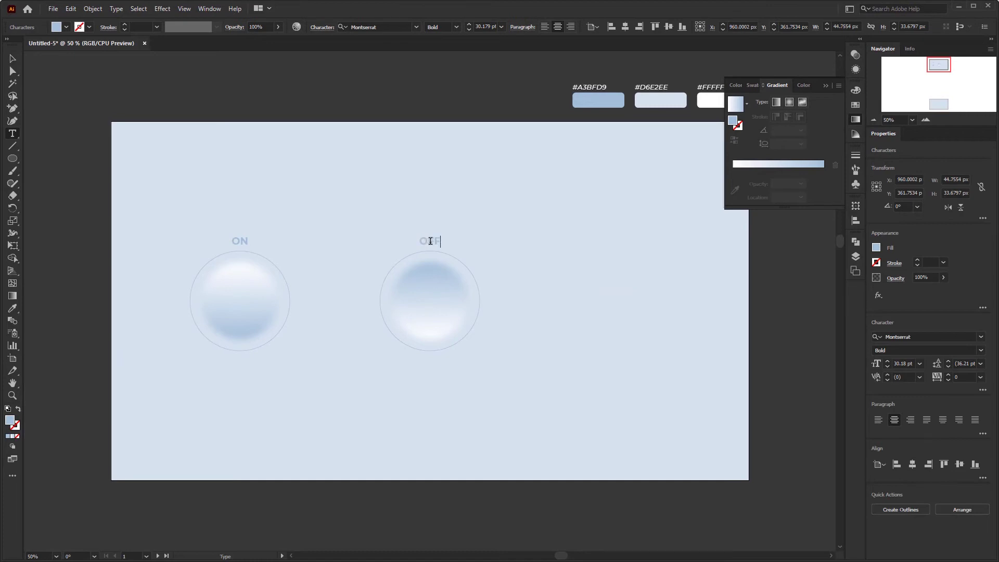
pyautogui.click(11, 58)
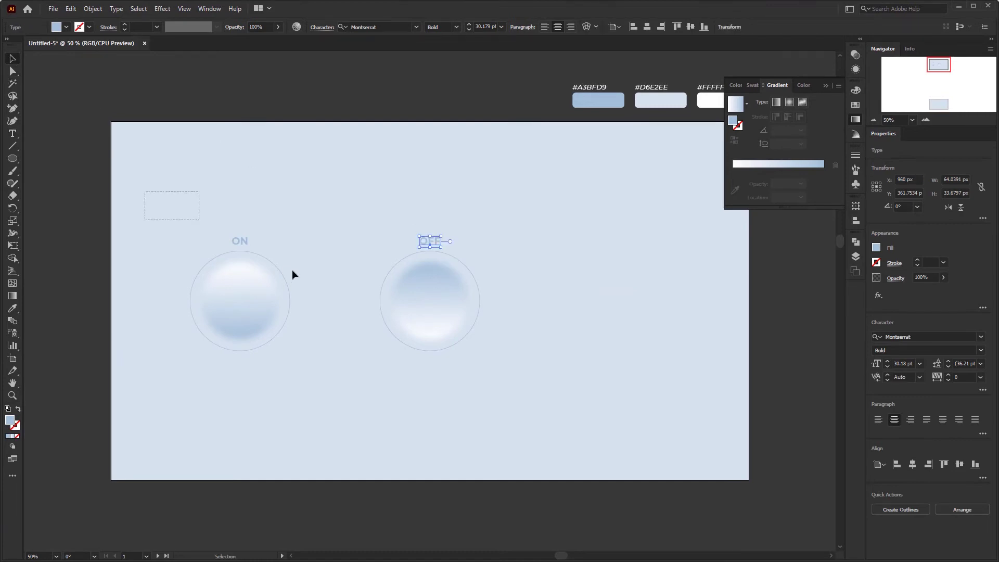
pyautogui.moveTo(292, 274); pyautogui.dragTo(576, 414)
pyautogui.moveTo(429, 321); pyautogui.dragTo(526, 320)
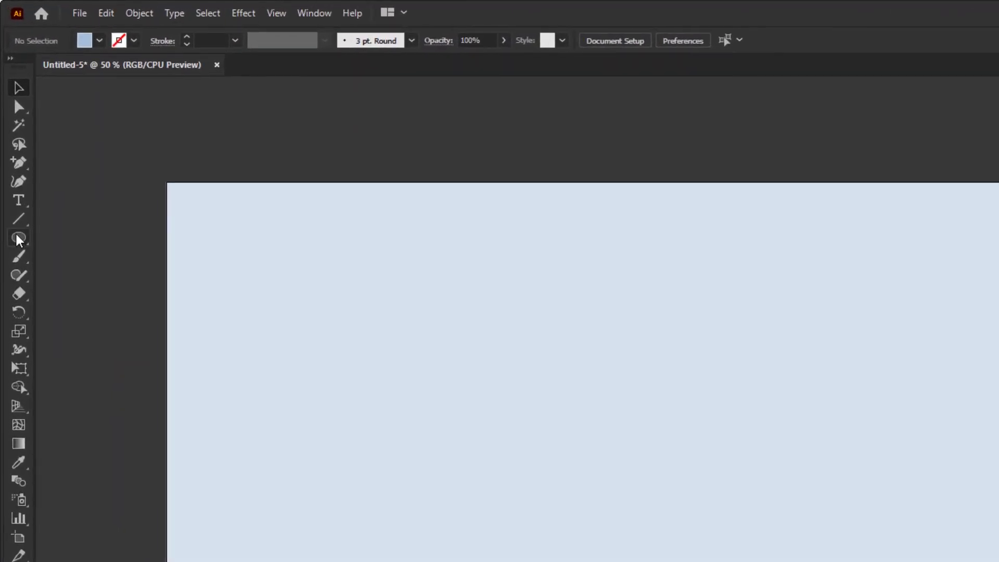
# - Create a 195 × 195 px circle
pyautogui.moveTo(18, 242); pyautogui.dragTo(79, 274)
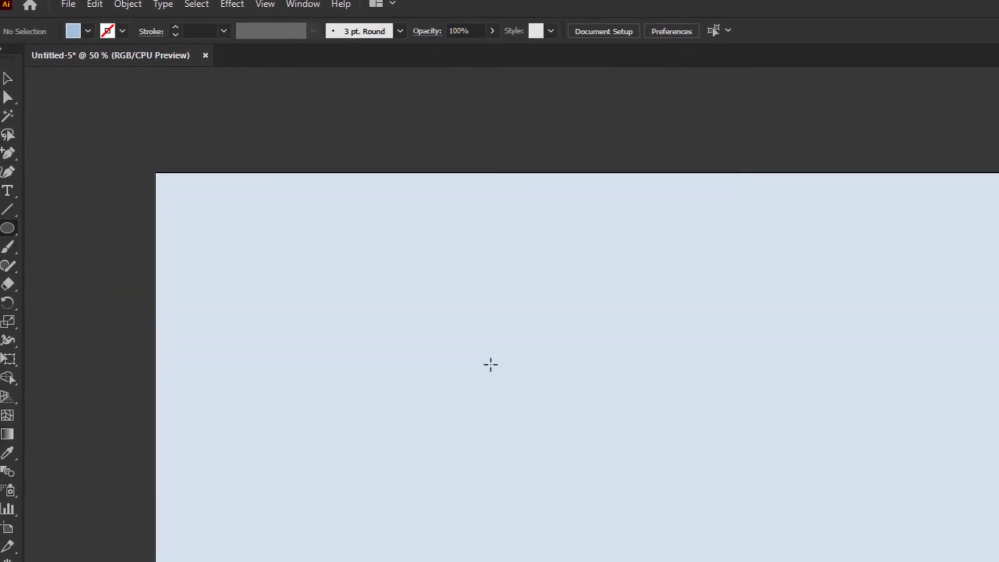
pyautogui.click(436, 292)
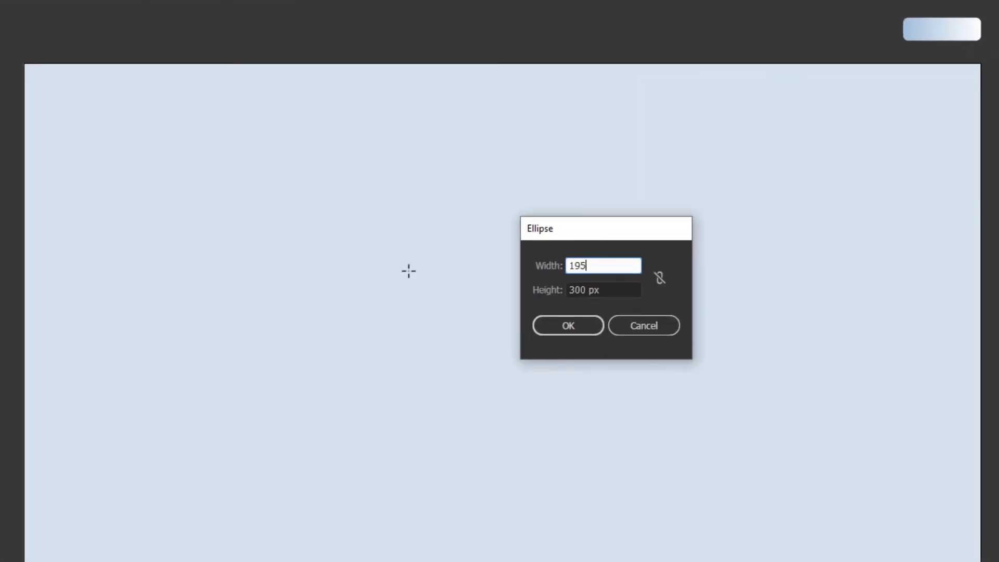
pyautogui.press('Tab')
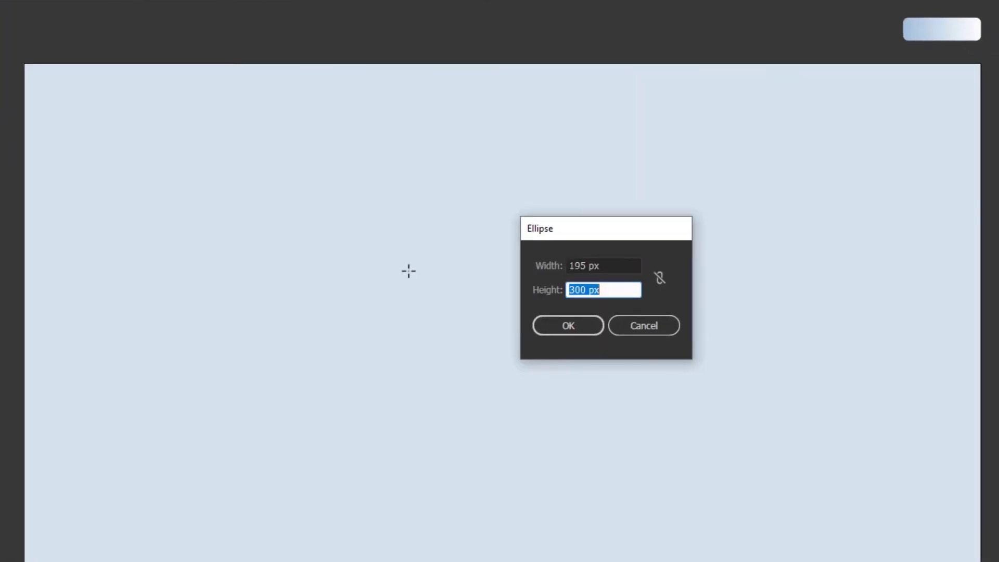
pyautogui.click(538, 325)
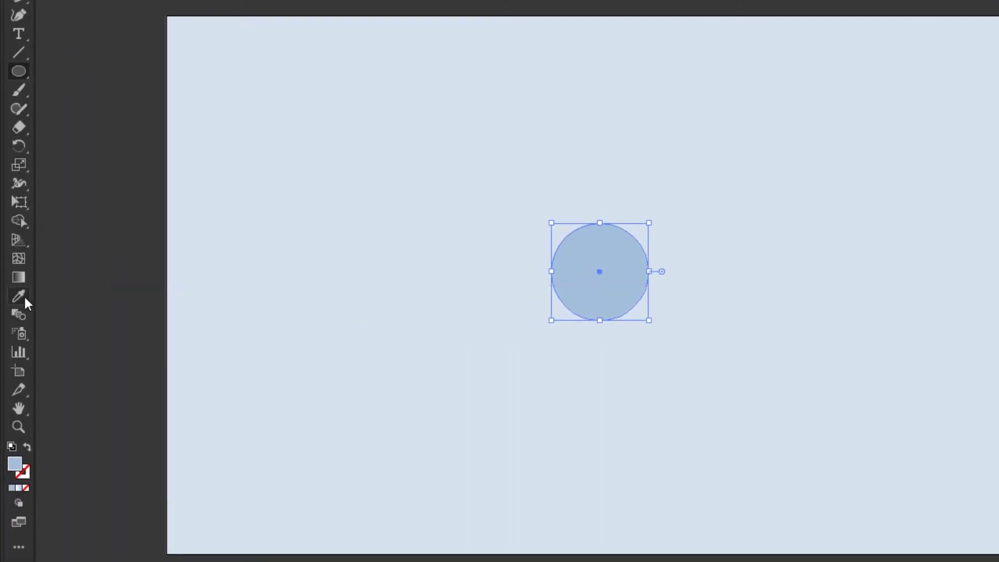
# - Eyedrop the sample gradient onto the circle and set its angle to 90°
pyautogui.click(24, 296)
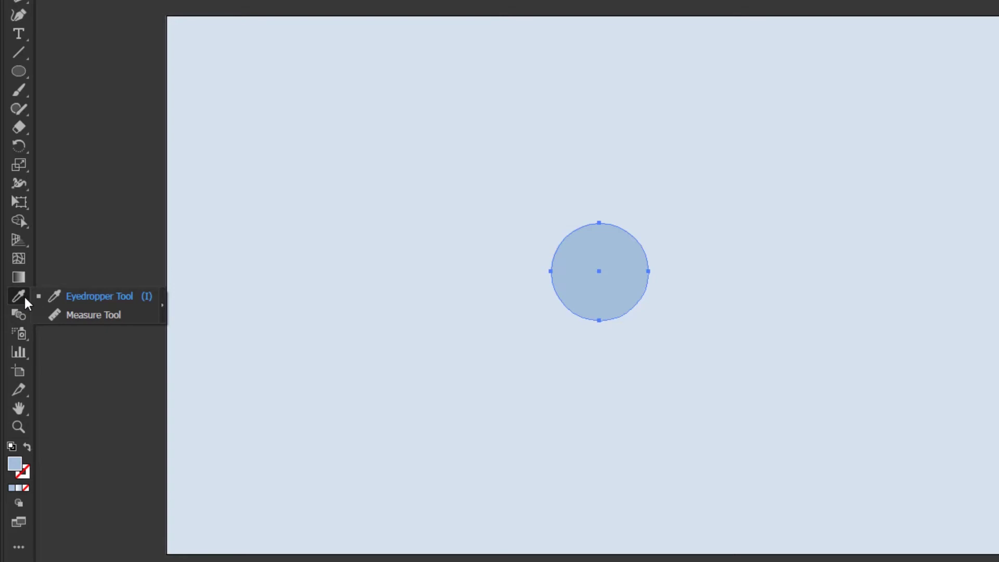
pyautogui.click(79, 299)
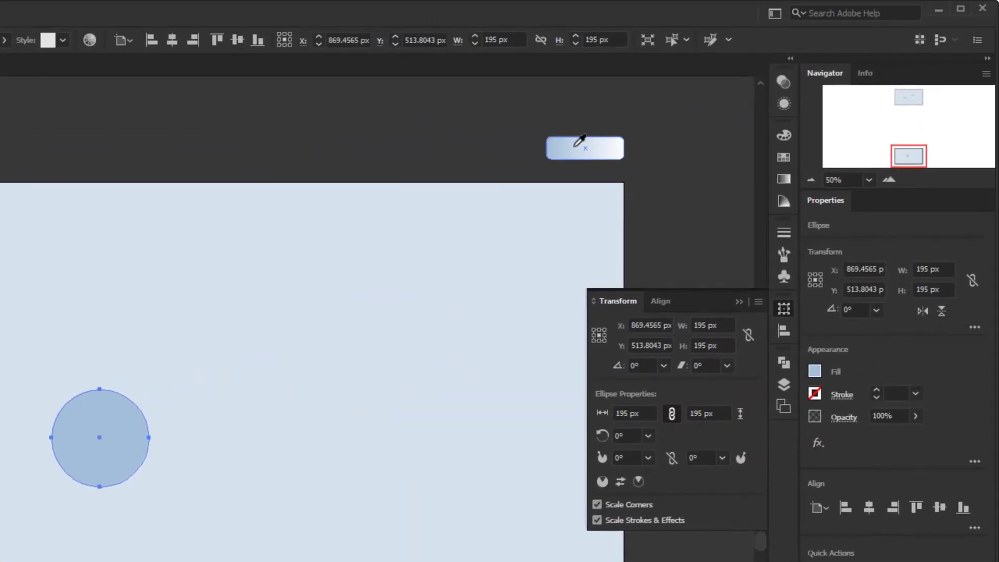
pyautogui.click(575, 146)
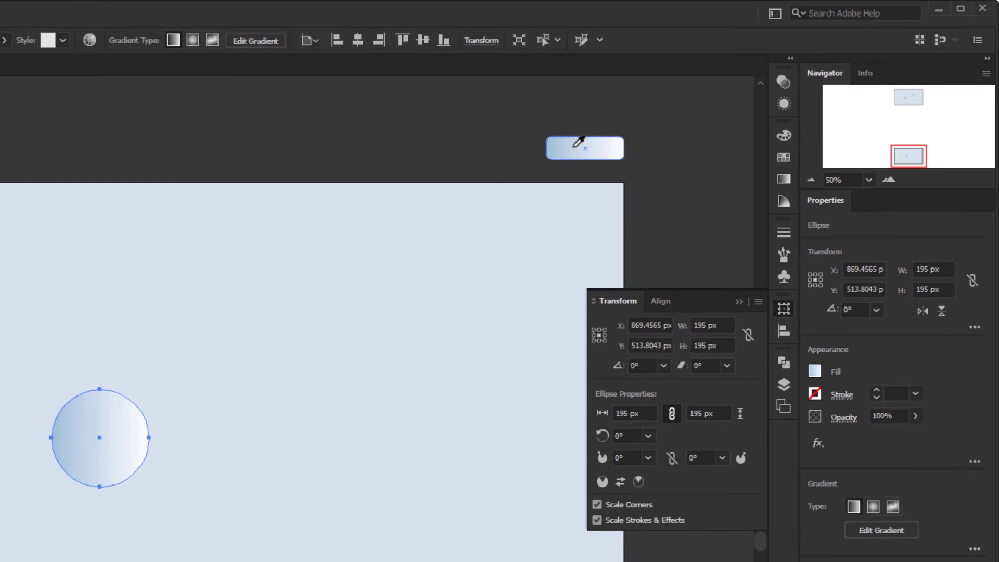
pyautogui.click(784, 187)
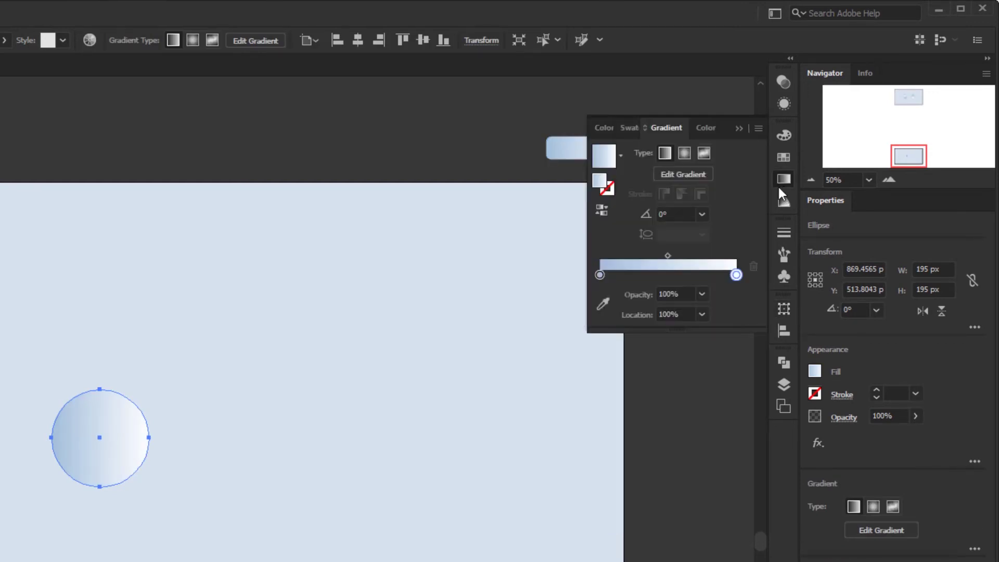
pyautogui.click(702, 213)
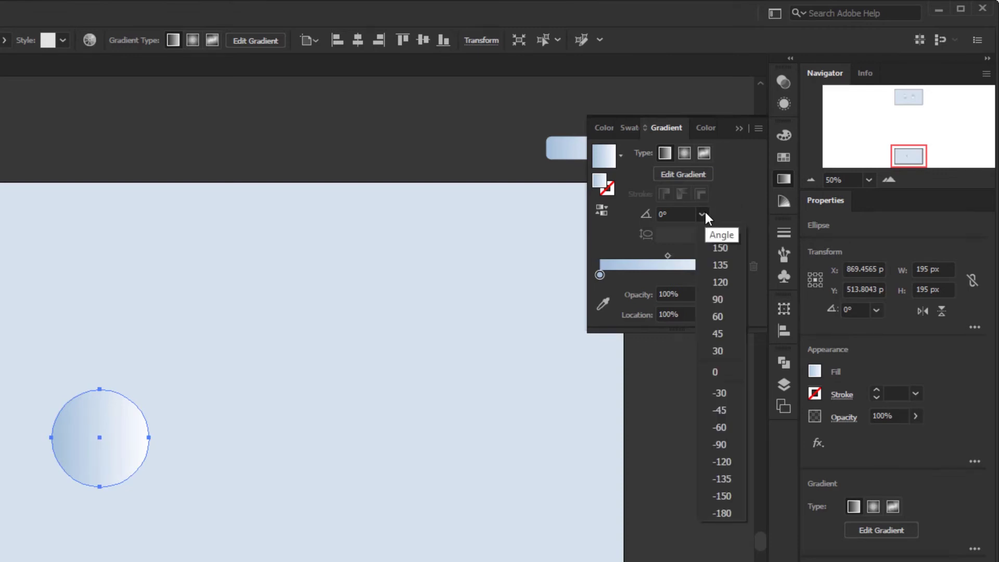
pyautogui.click(729, 299)
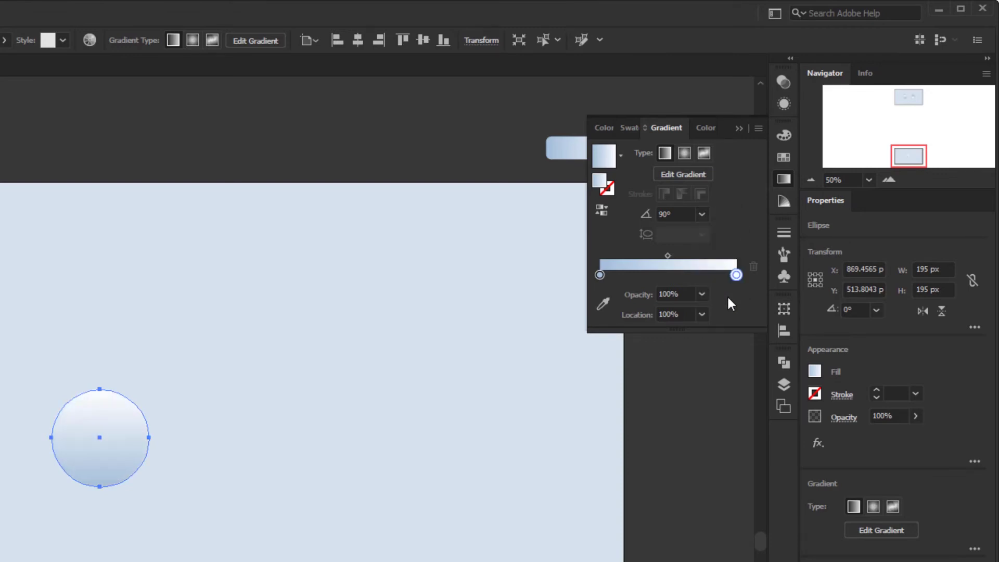
# - Apply a 15 px Gaussian Blur to the 195 px gradient circle
pyautogui.click(739, 129)
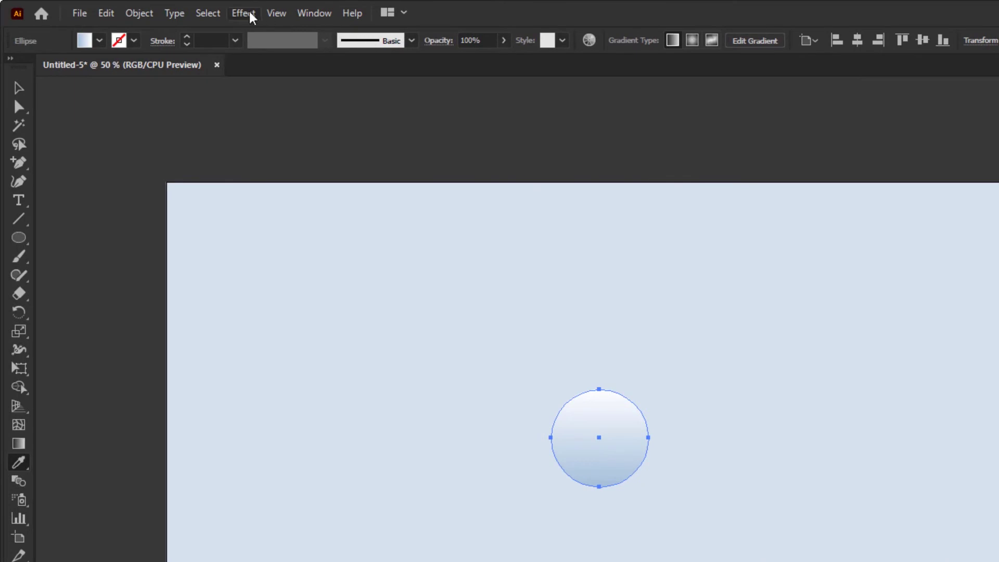
pyautogui.click(246, 13)
pyautogui.moveTo(313, 274)
pyautogui.click(462, 276)
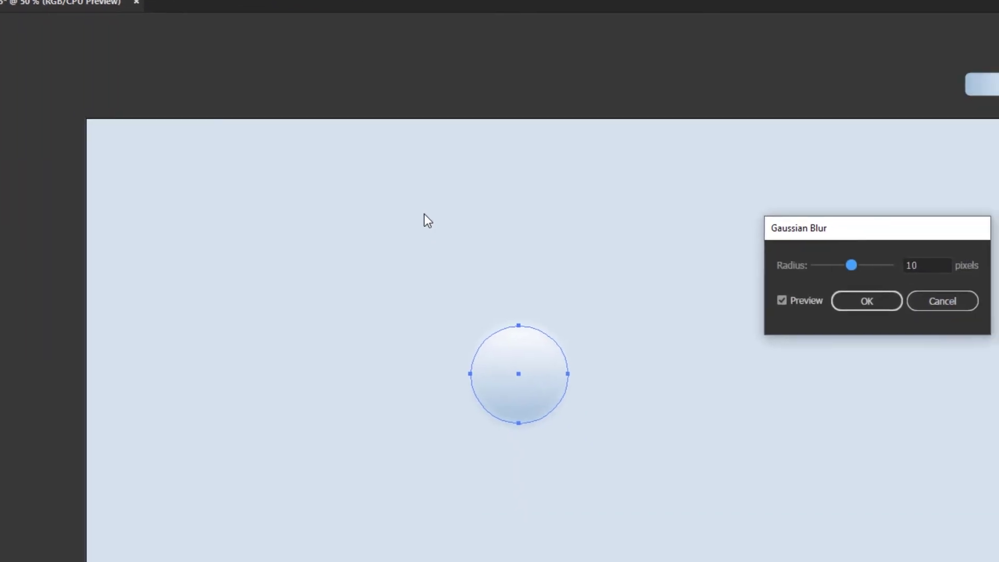
pyautogui.click(842, 217)
pyautogui.write('15')
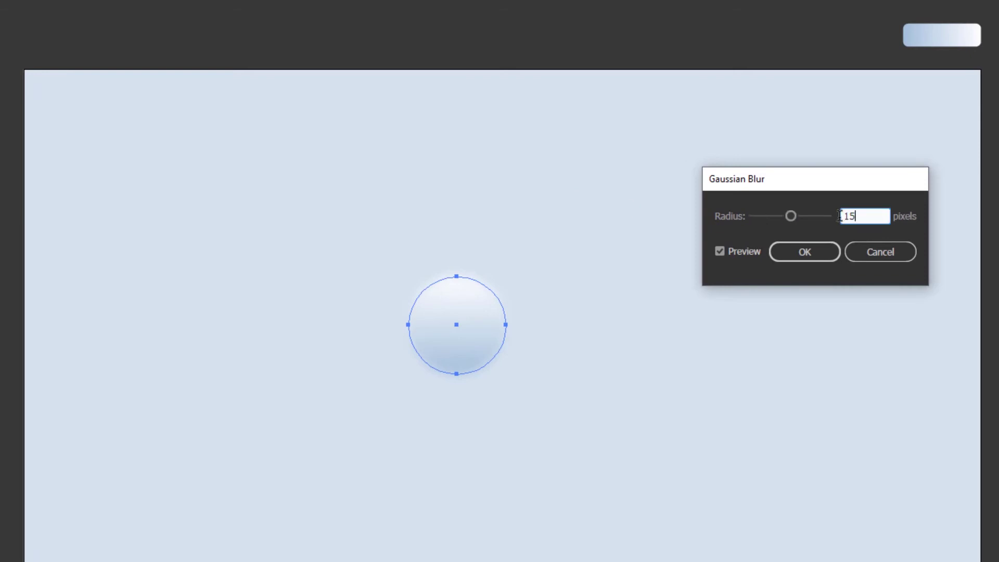
pyautogui.click(822, 251)
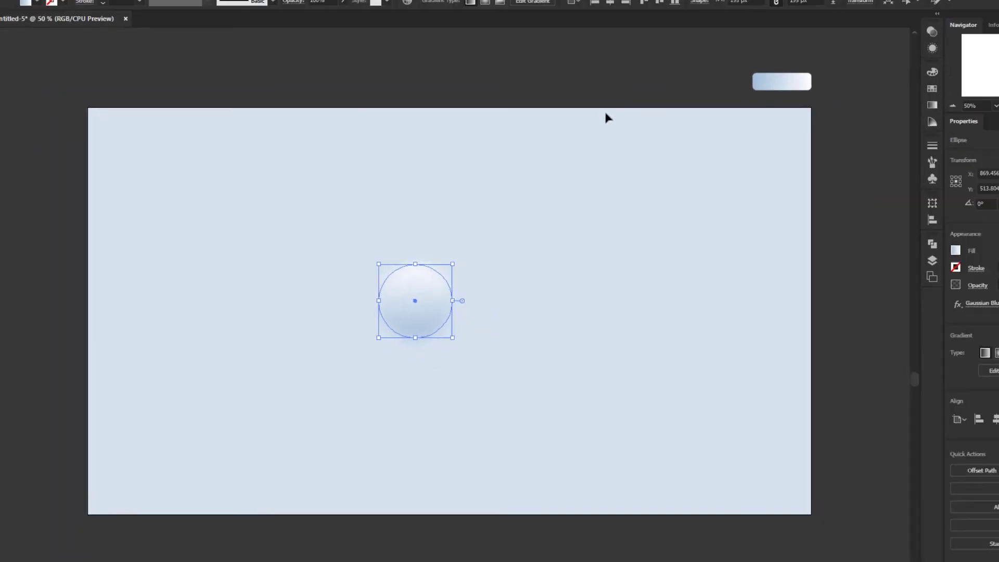
# - Centre the blurred circle horizontally and vertically on the artboard, then deselect it
pyautogui.click(573, 29)
pyautogui.click(613, 27)
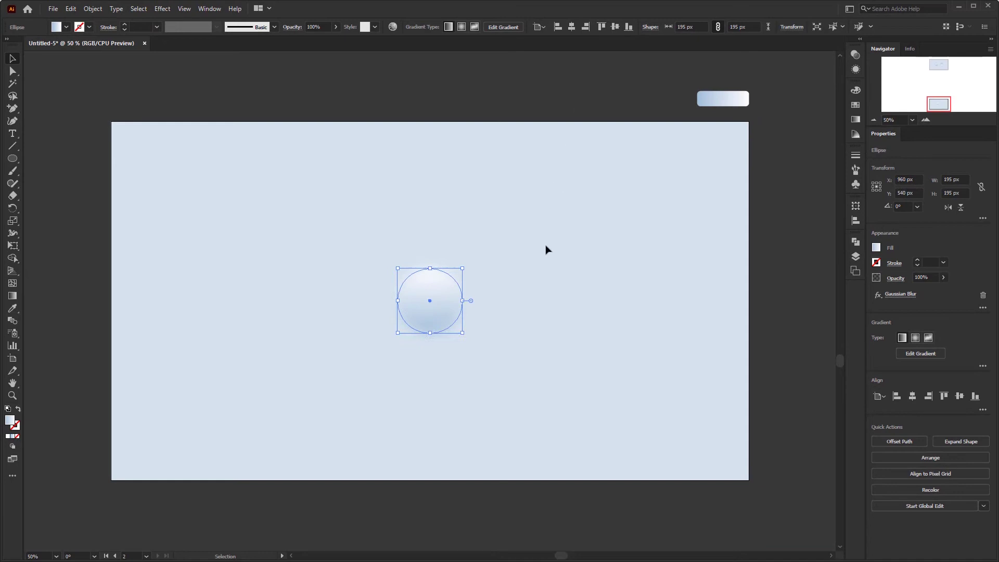
pyautogui.click(537, 307)
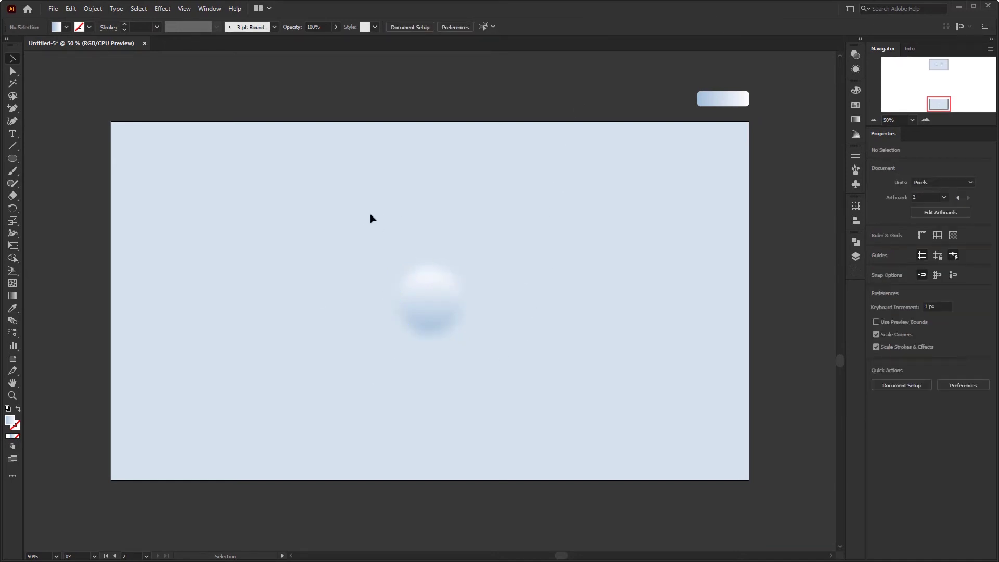
pyautogui.moveTo(493, 372); pyautogui.dragTo(492, 372)
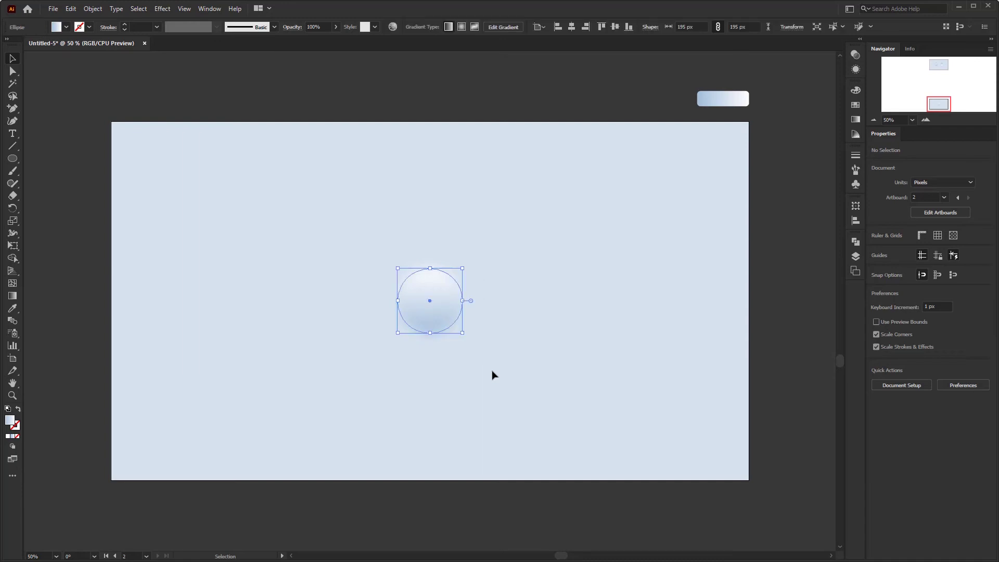
pyautogui.click(500, 363)
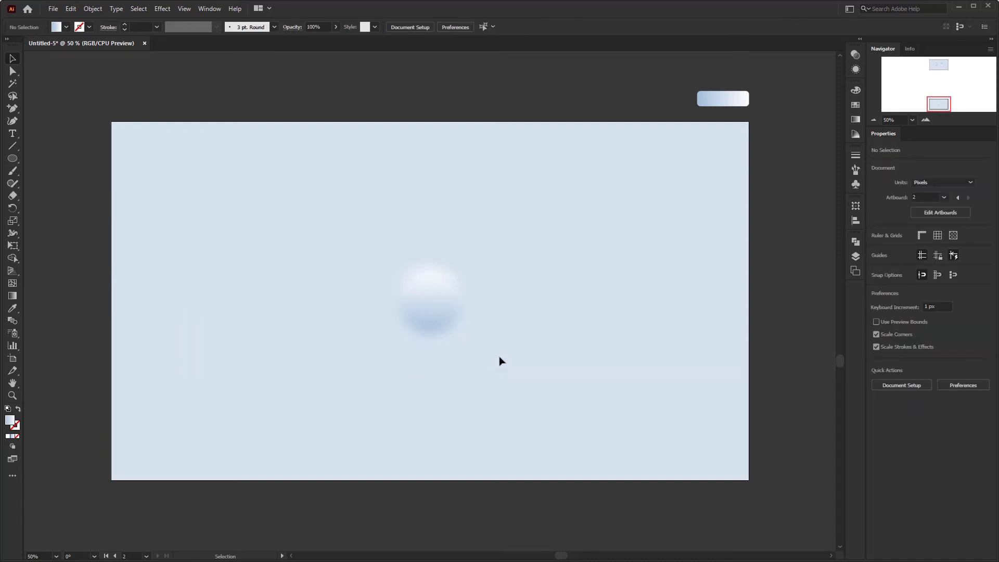
# - Copy the blurred 195 px sphere and Paste in Back behind the original
pyautogui.click(455, 313)
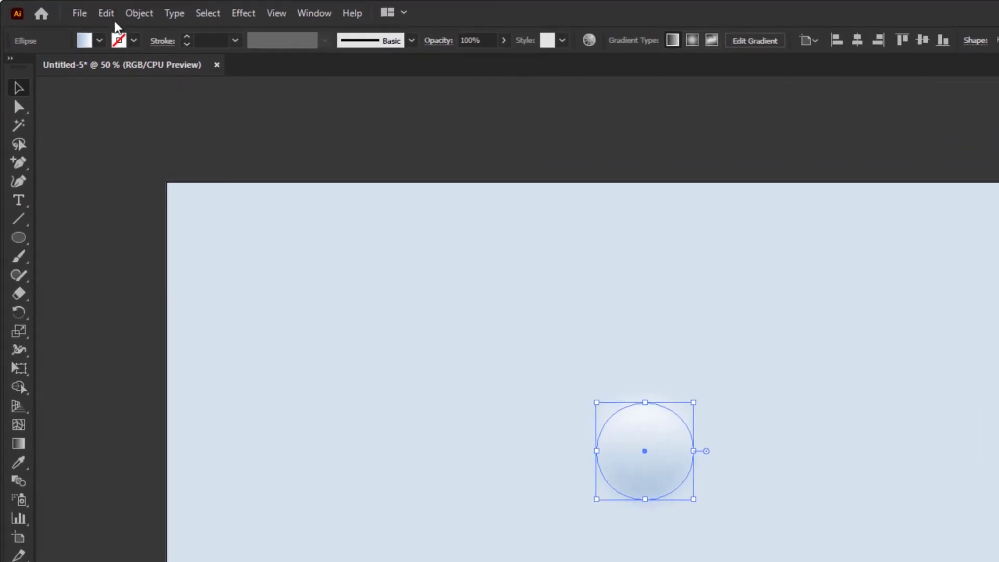
pyautogui.click(108, 16)
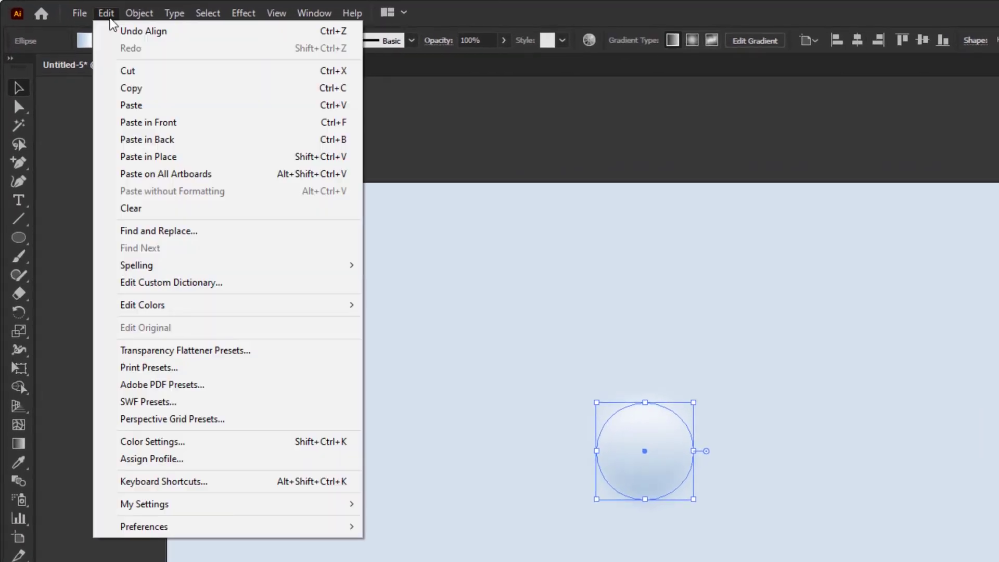
pyautogui.click(139, 88)
pyautogui.click(109, 16)
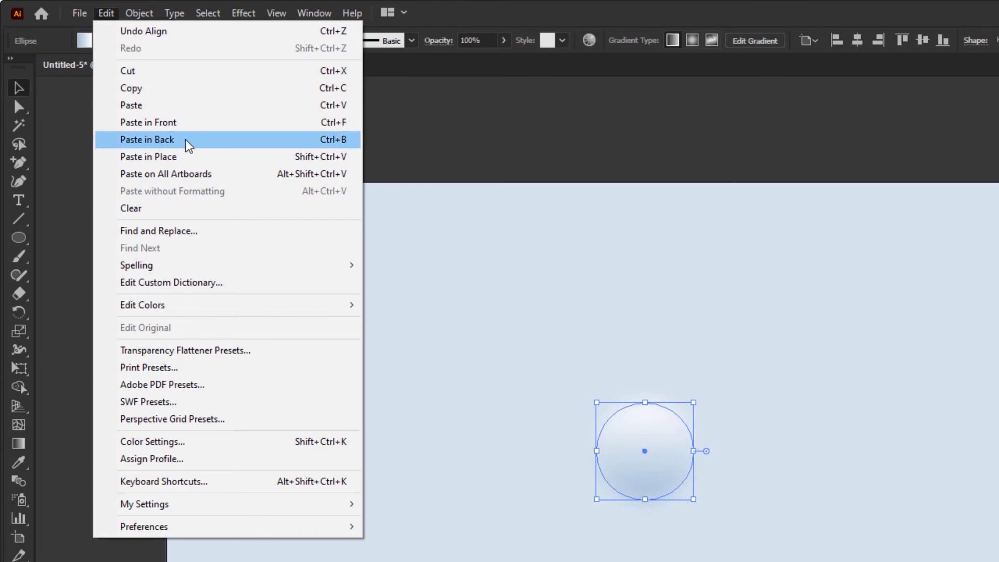
pyautogui.click(205, 145)
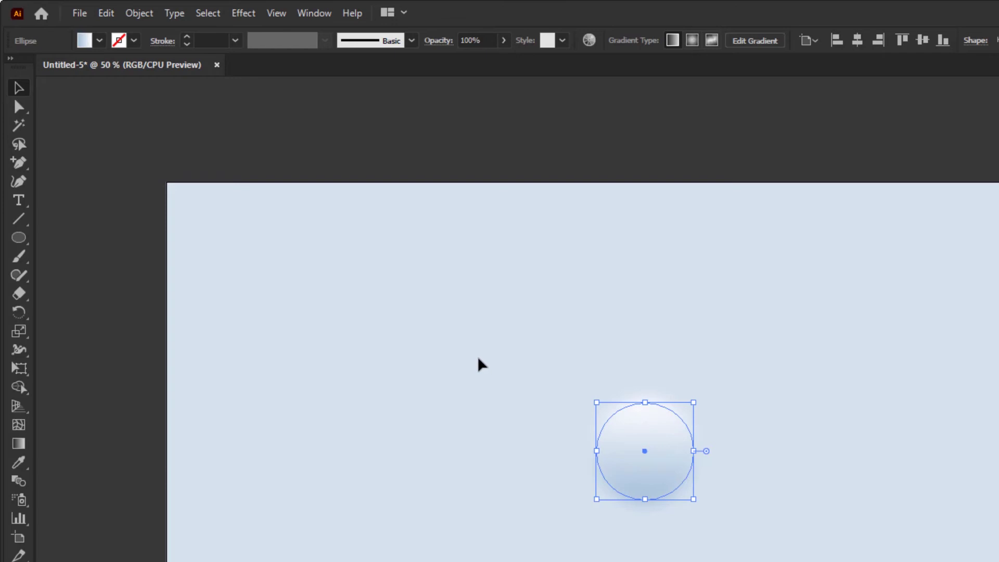
pyautogui.click(320, 14)
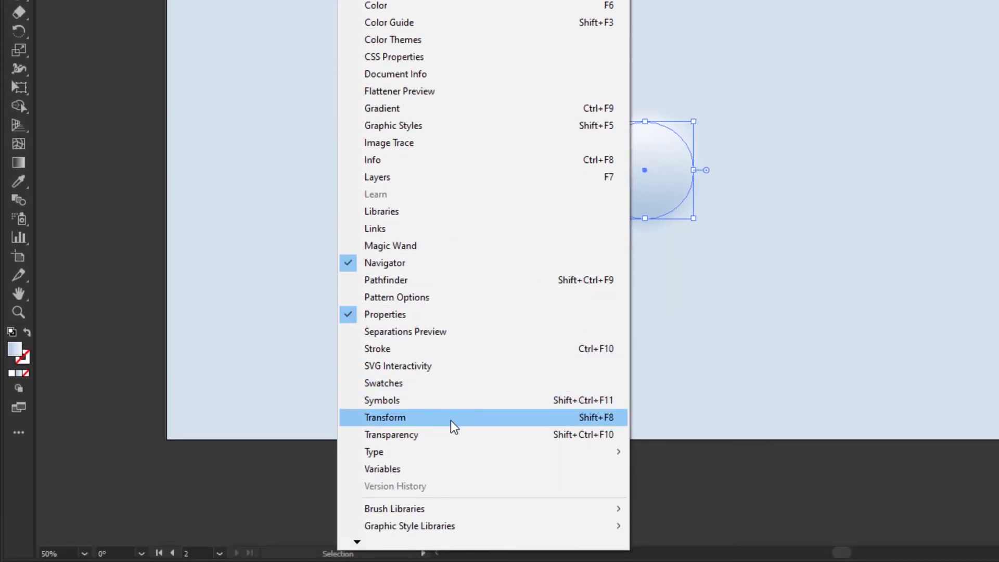
# - Resize the back copy of the blurred sphere to 230 × 230 px in Transform
pyautogui.click(446, 421)
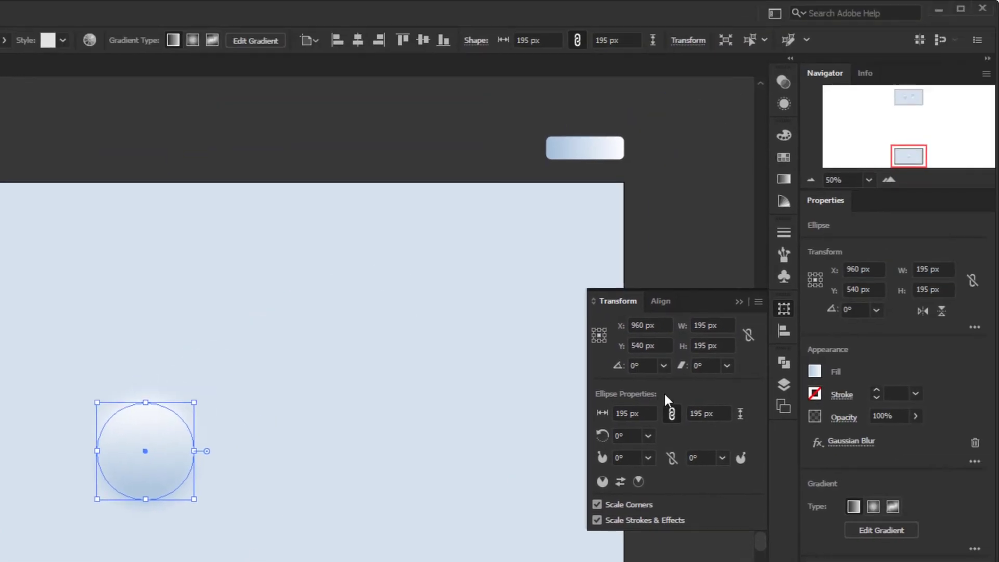
pyautogui.doubleClick(697, 325)
pyautogui.write('230')
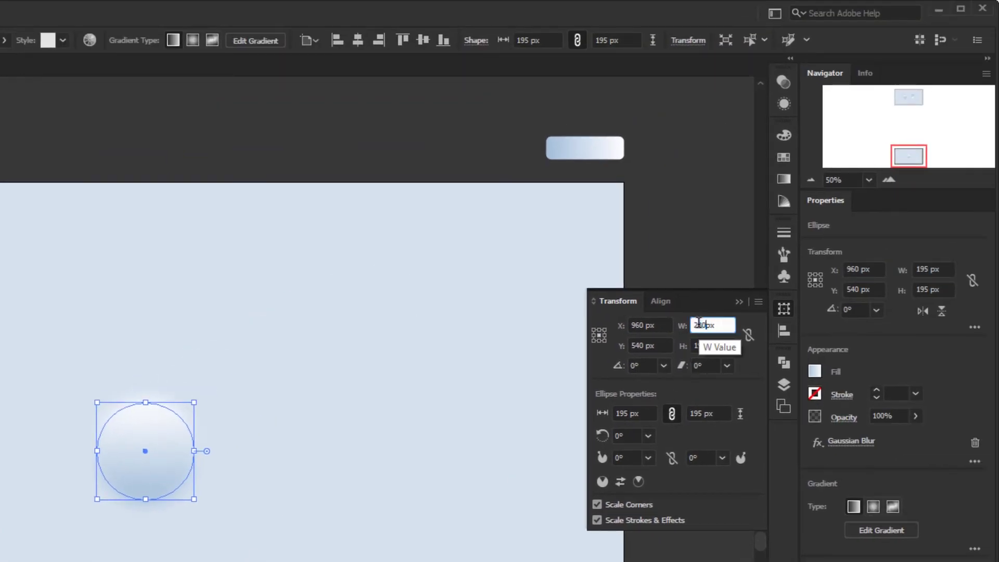
pyautogui.press('Tab')
pyautogui.press('Return')
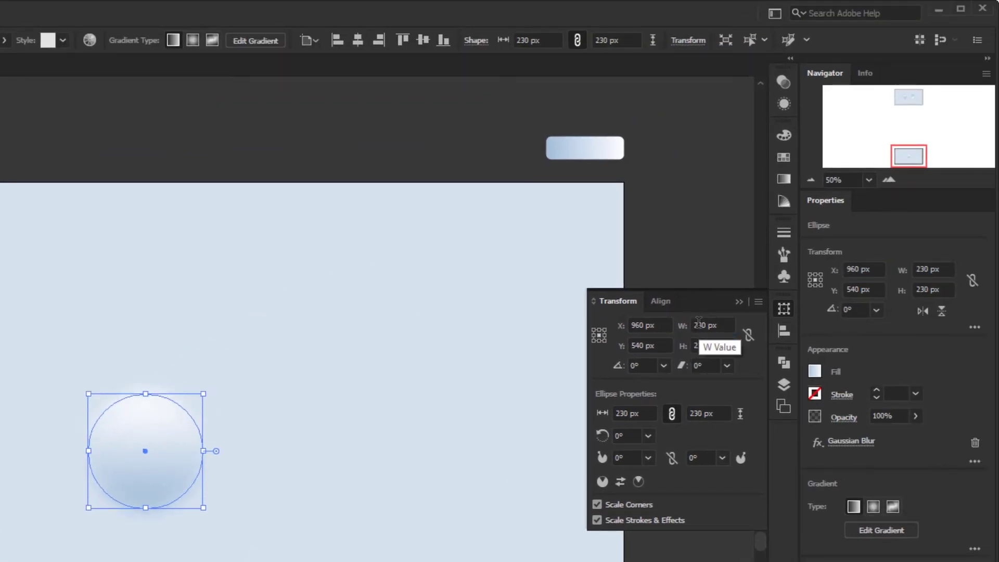
pyautogui.click(735, 302)
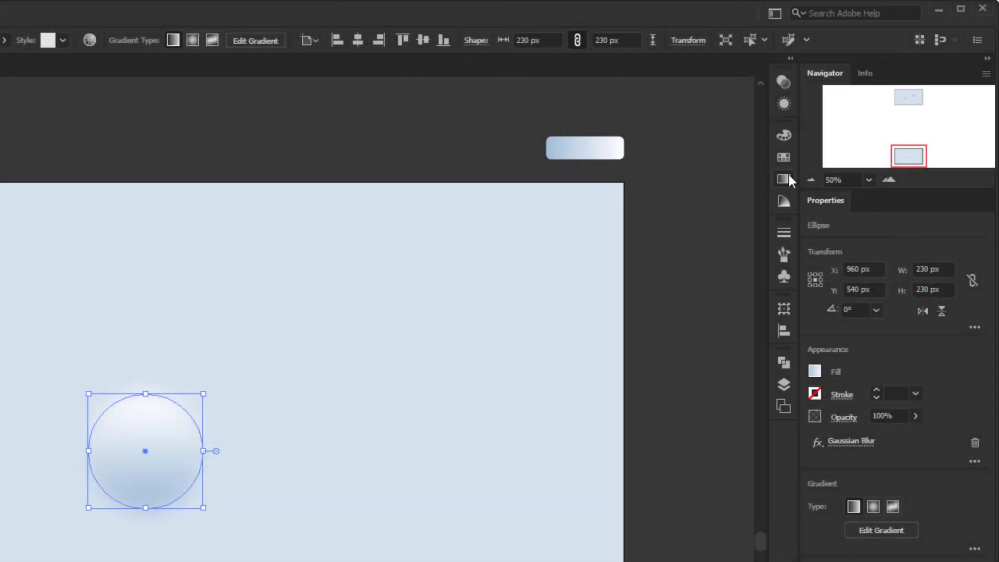
# - Reverse the 230 px copy's gradient so it forms a soft halo around the inner sphere
pyautogui.click(787, 177)
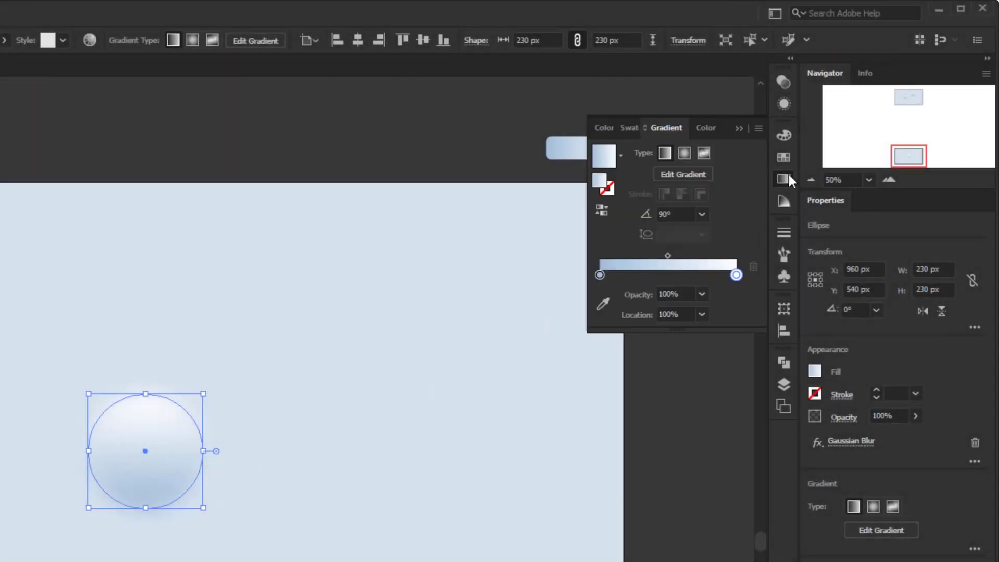
pyautogui.click(606, 207)
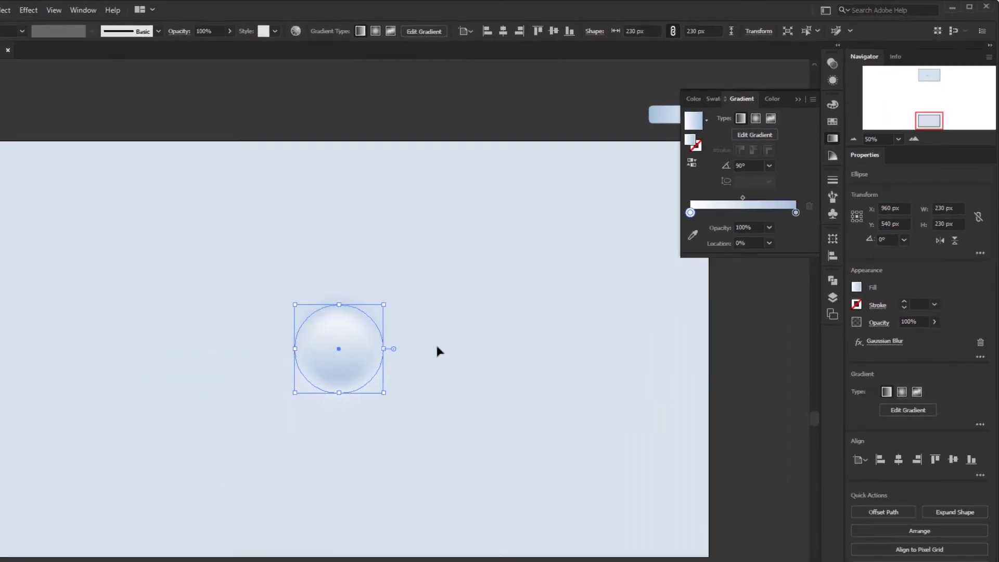
pyautogui.click(437, 352)
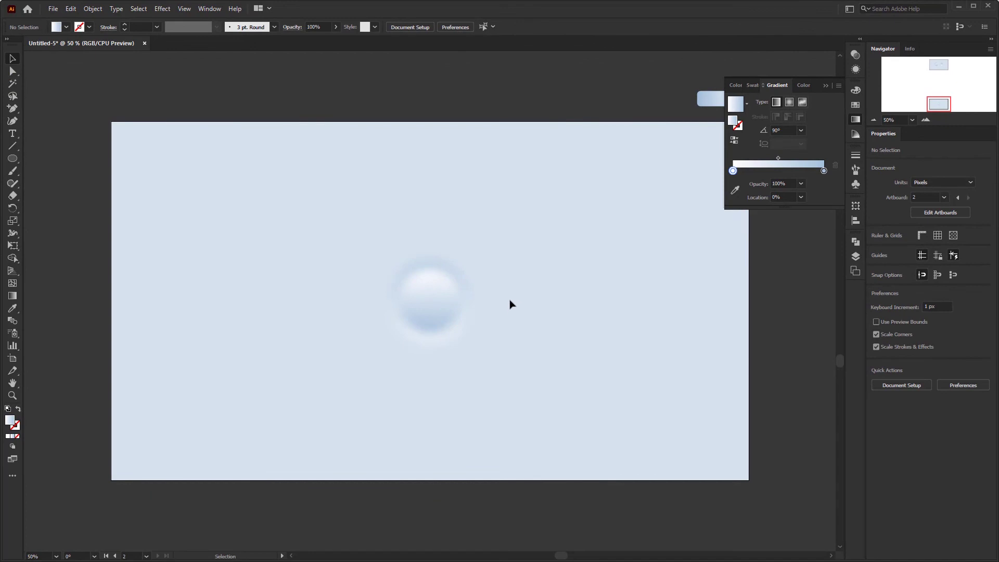
pyautogui.click(421, 274)
pyautogui.moveTo(13, 159); pyautogui.dragTo(54, 184)
# - Draw a 300 × 300 px circle and eyedrop the top-right bar's white-to-light-blue gradient
pyautogui.click(358, 262)
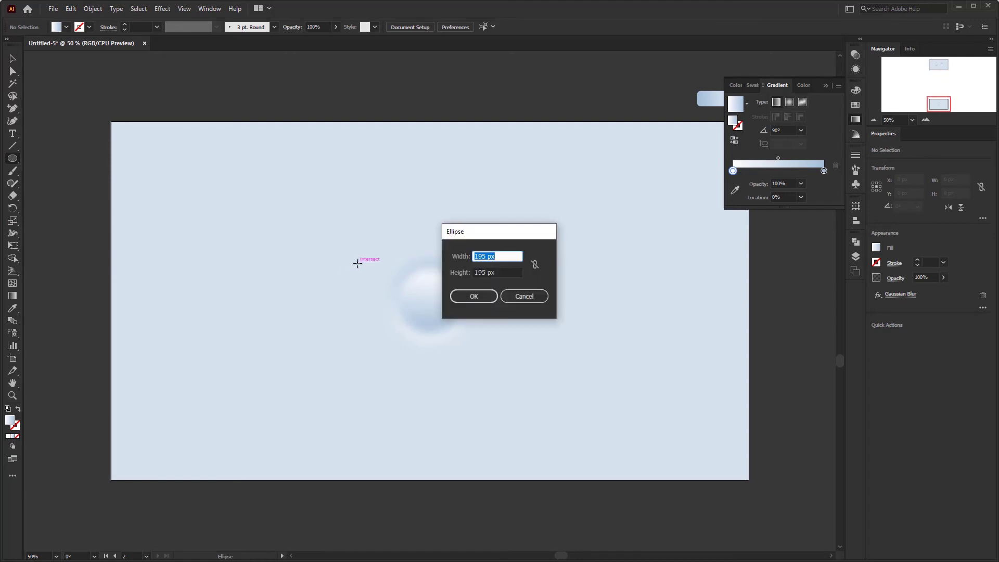
pyautogui.write('300')
pyautogui.press('Tab')
pyautogui.press('Return')
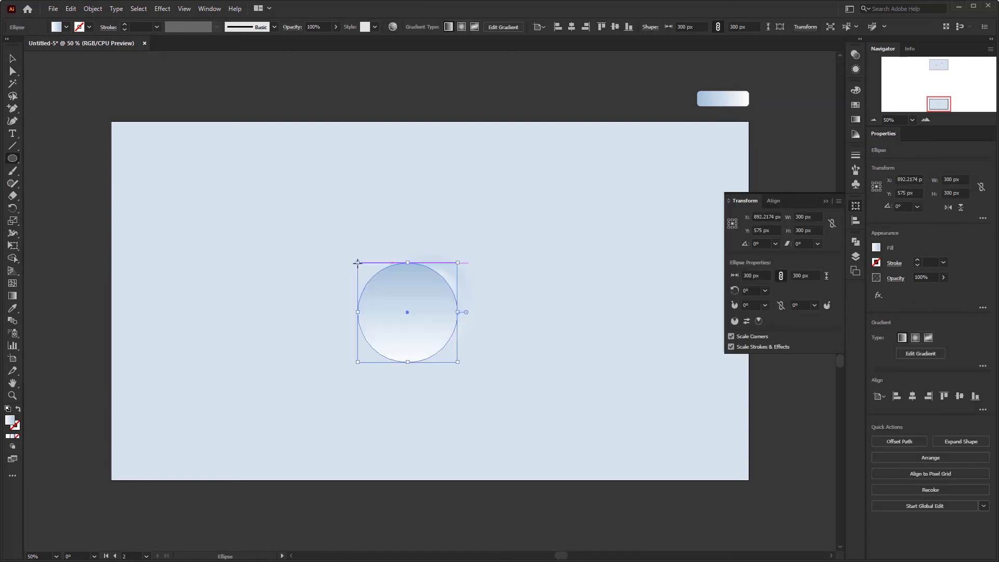
pyautogui.click(10, 313)
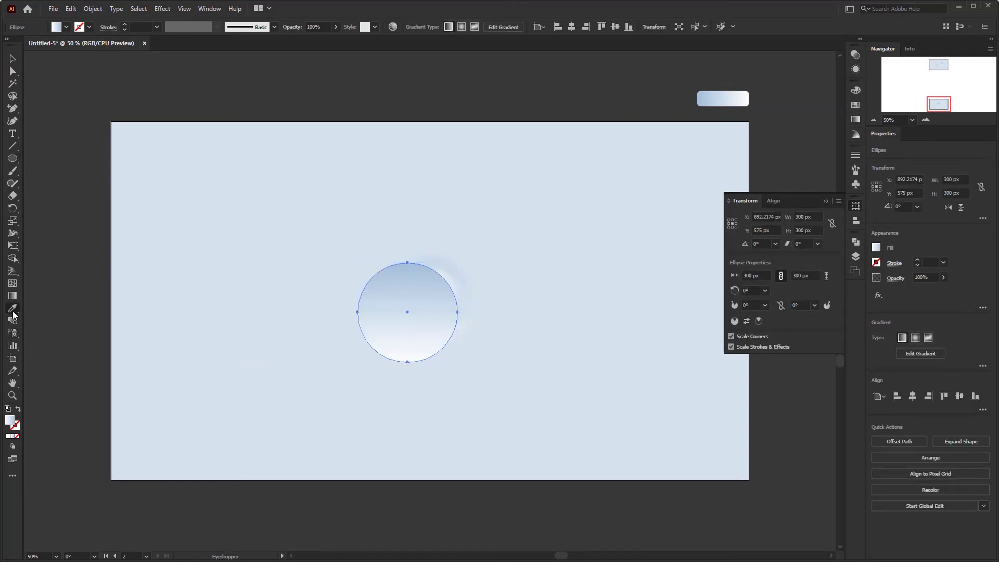
pyautogui.click(725, 92)
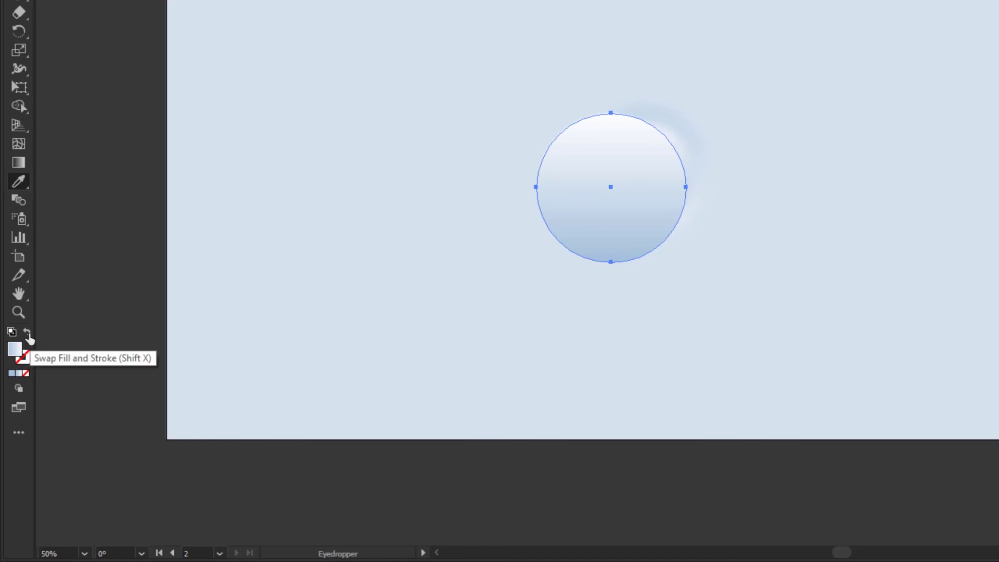
# - Swap the 300 px circle's fill to stroke, reverse its gradient, and centre it vertically
pyautogui.click(27, 333)
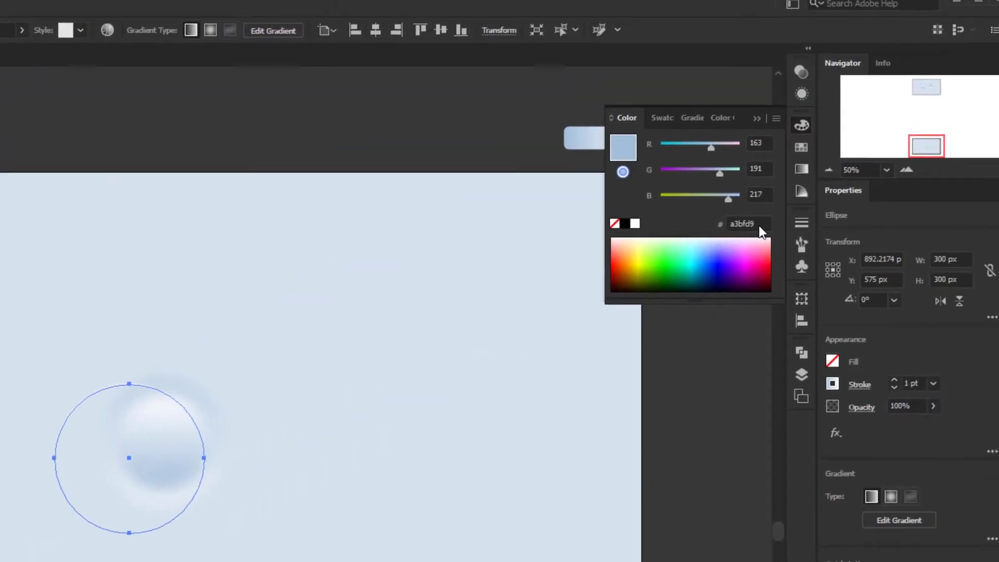
pyautogui.click(783, 180)
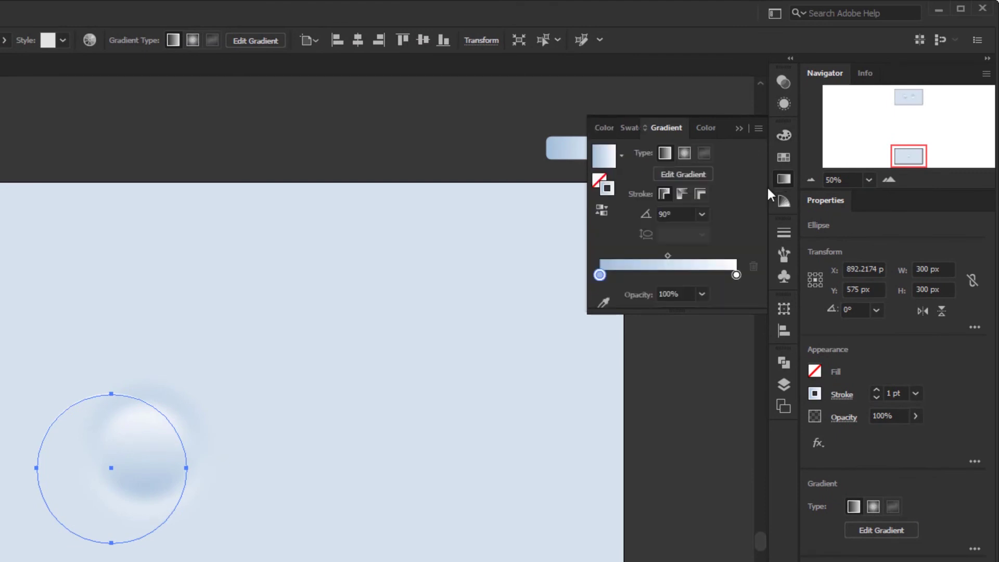
pyautogui.click(600, 213)
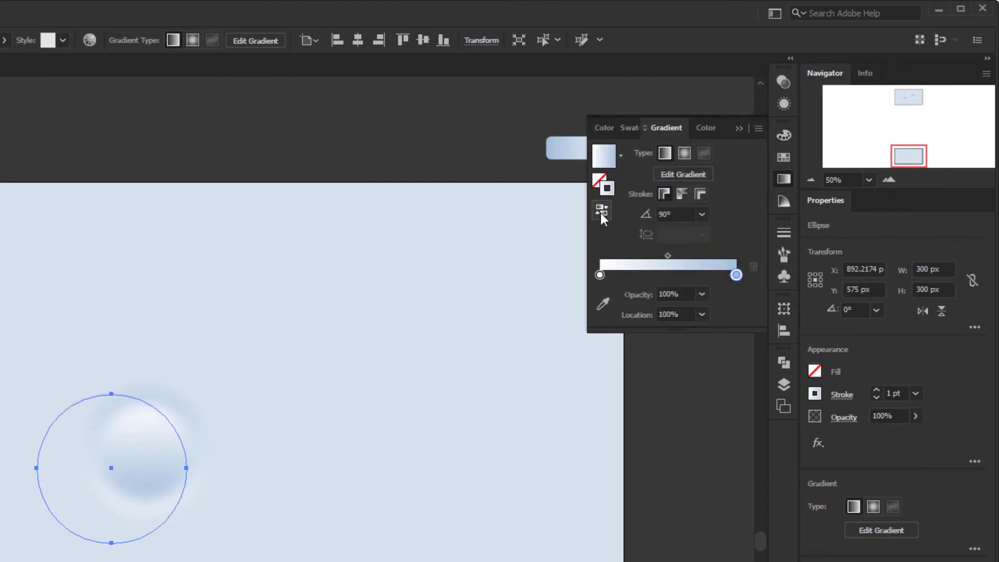
pyautogui.click(738, 129)
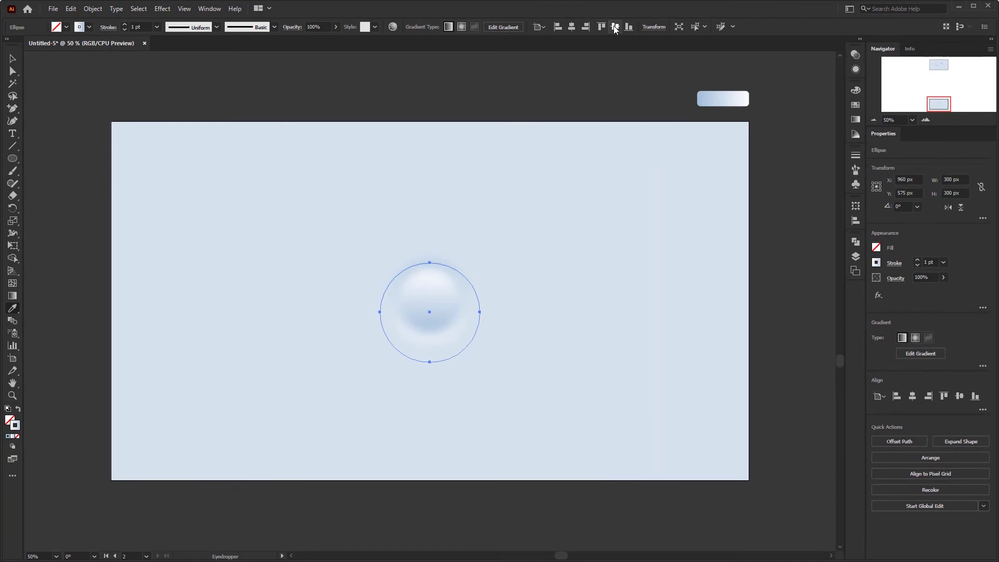
pyautogui.click(616, 28)
# - Type an "ON" label and scale it up
pyautogui.press('v')
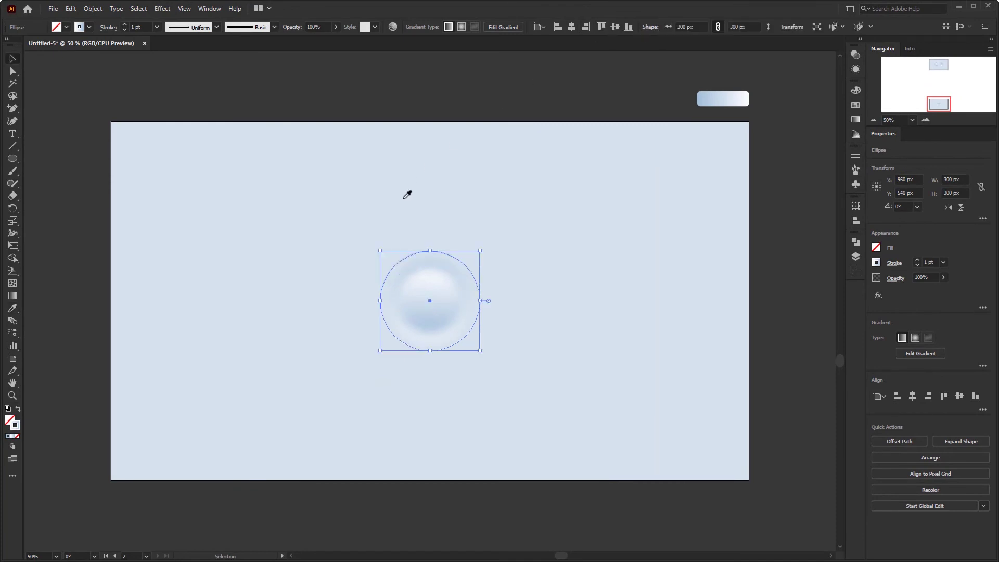
pyautogui.press('t')
pyautogui.click(424, 228)
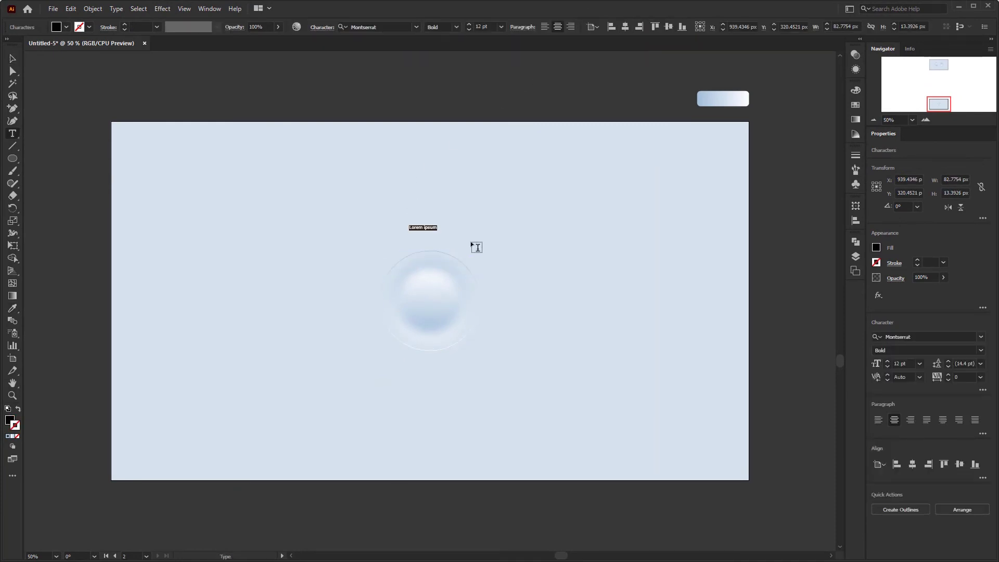
pyautogui.write('o')
pyautogui.click(12, 58)
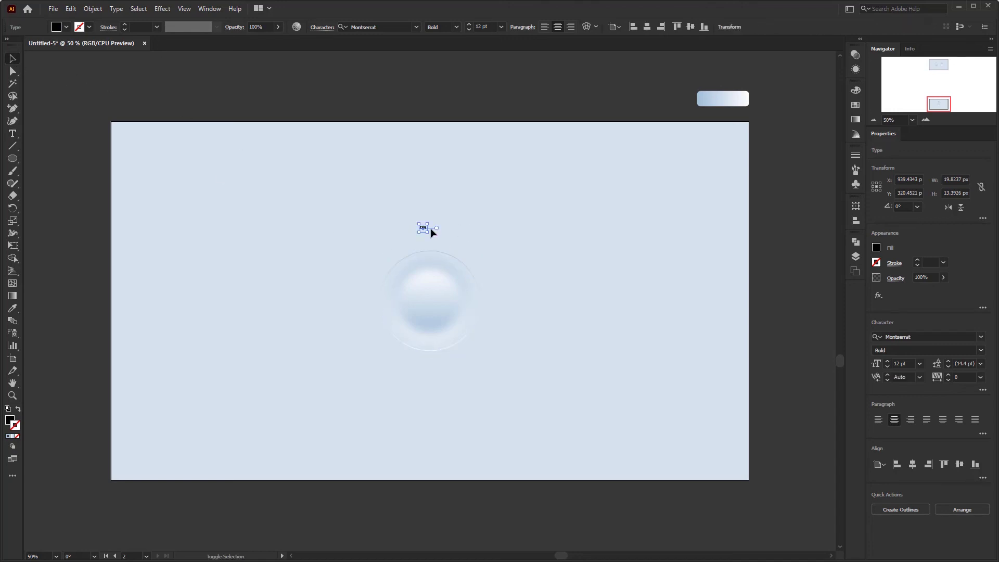
pyautogui.moveTo(430, 232); pyautogui.dragTo(444, 248)
# - Colour the ON label white and centre it inside the ring
pyautogui.click(856, 106)
pyautogui.click(754, 165)
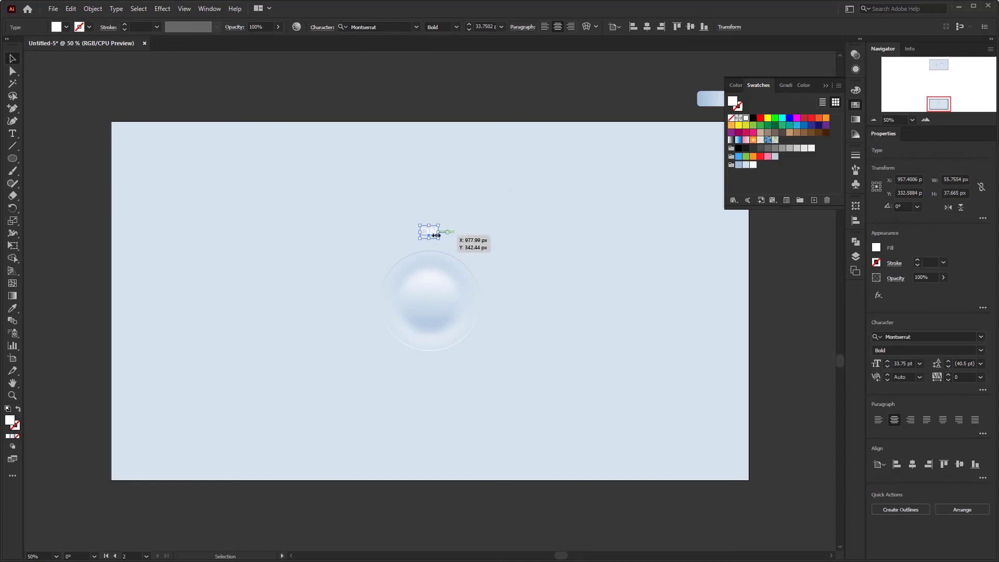
pyautogui.click(690, 26)
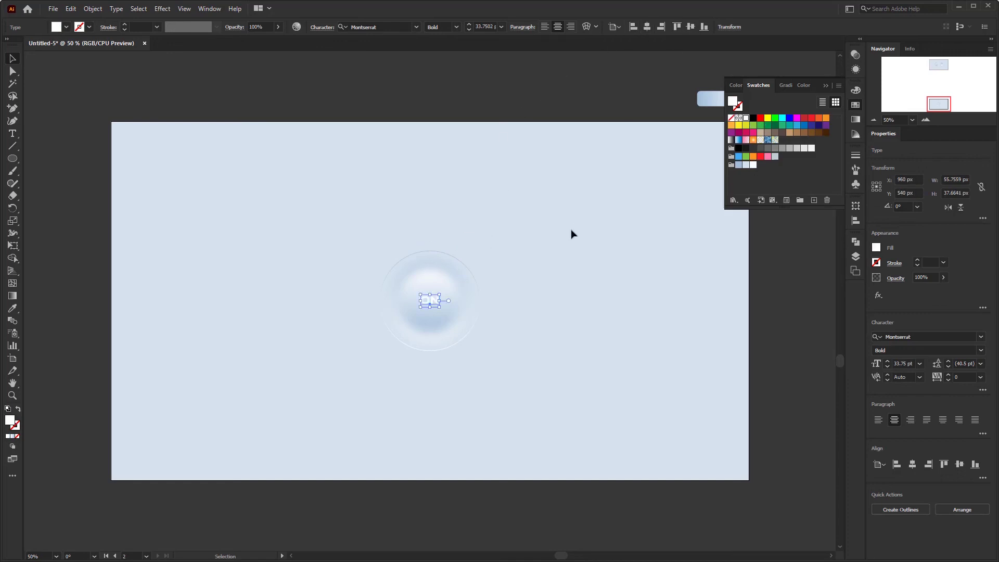
pyautogui.click(571, 232)
pyautogui.click(827, 86)
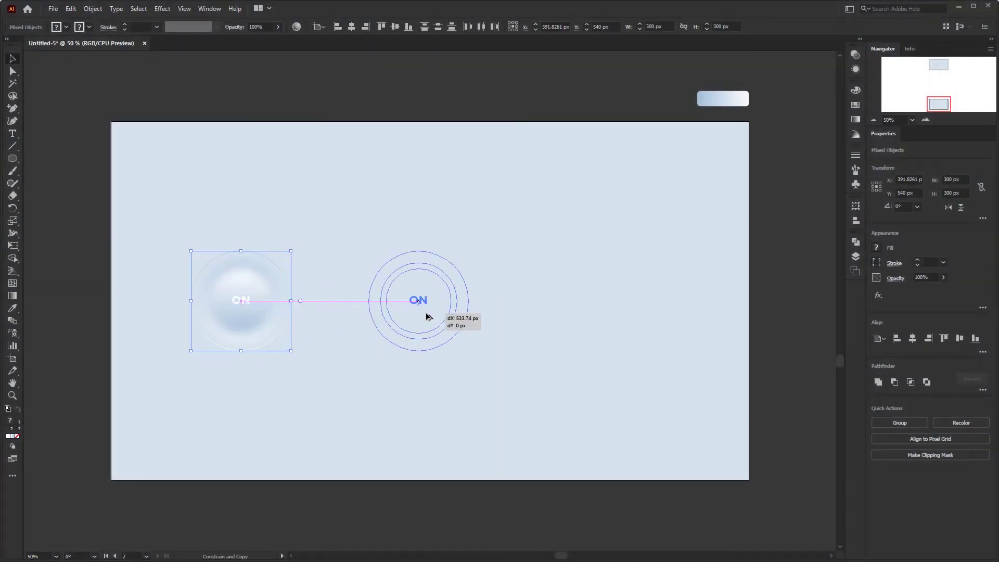
# - Reverse the gradient of the right button's blurred halo circle
pyautogui.click(462, 383)
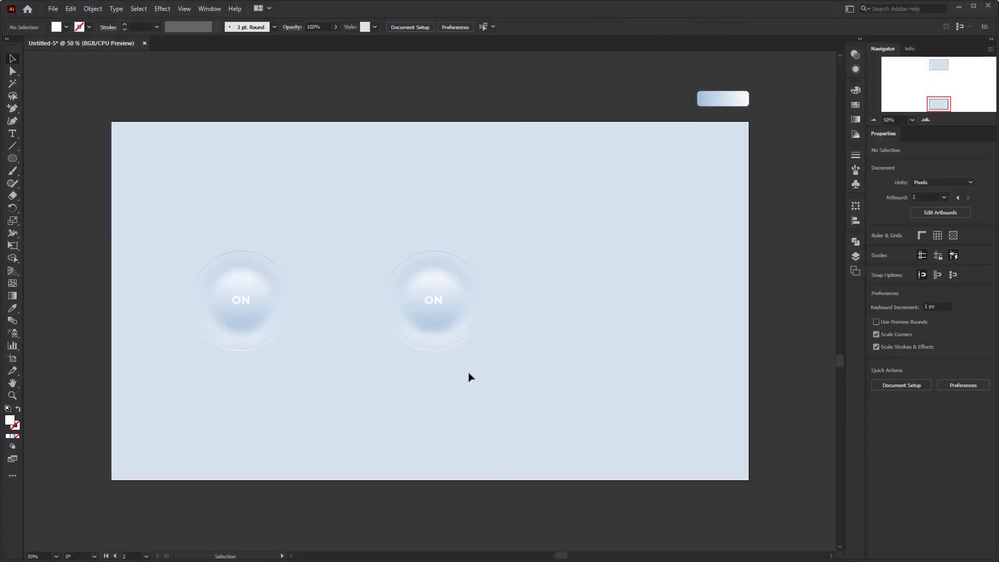
pyautogui.click(440, 322)
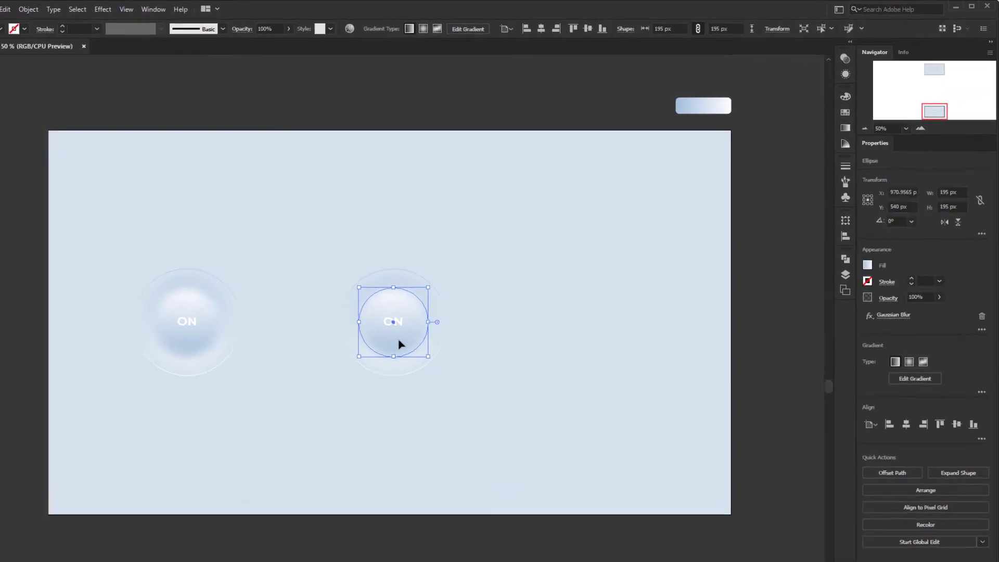
pyautogui.click(784, 179)
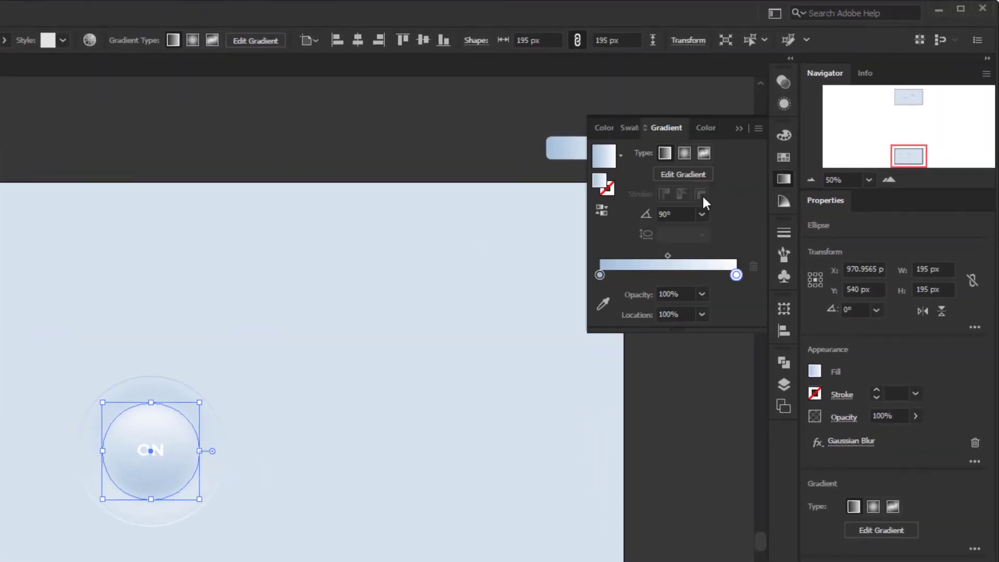
pyautogui.click(602, 211)
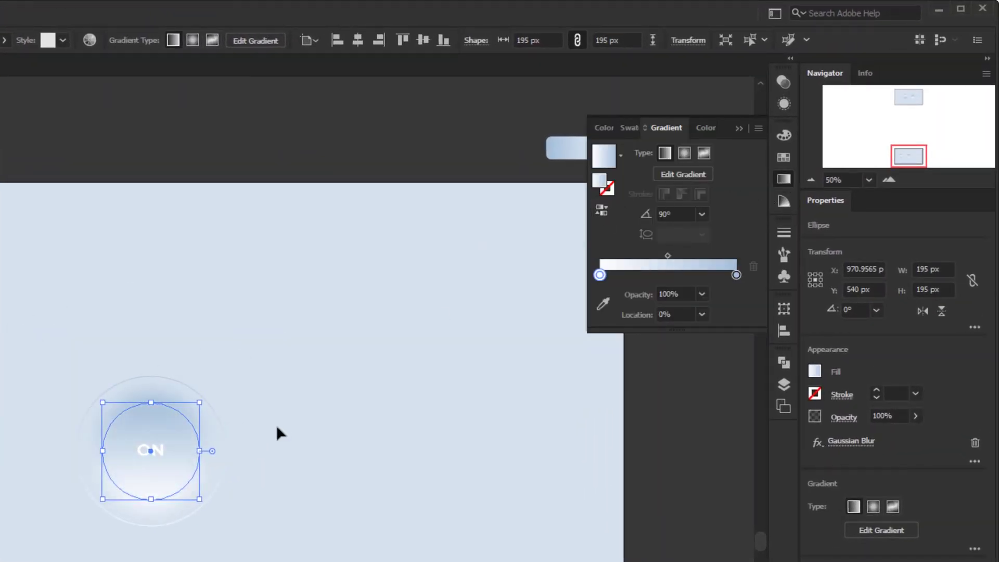
# - Reverse the gradient of the right button's inner sphere
pyautogui.click(265, 433)
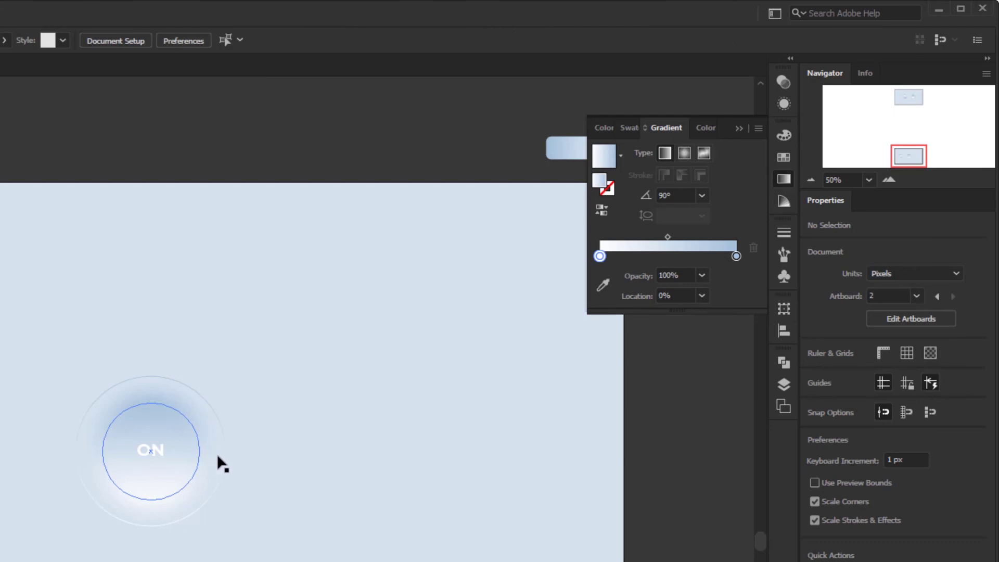
pyautogui.click(221, 464)
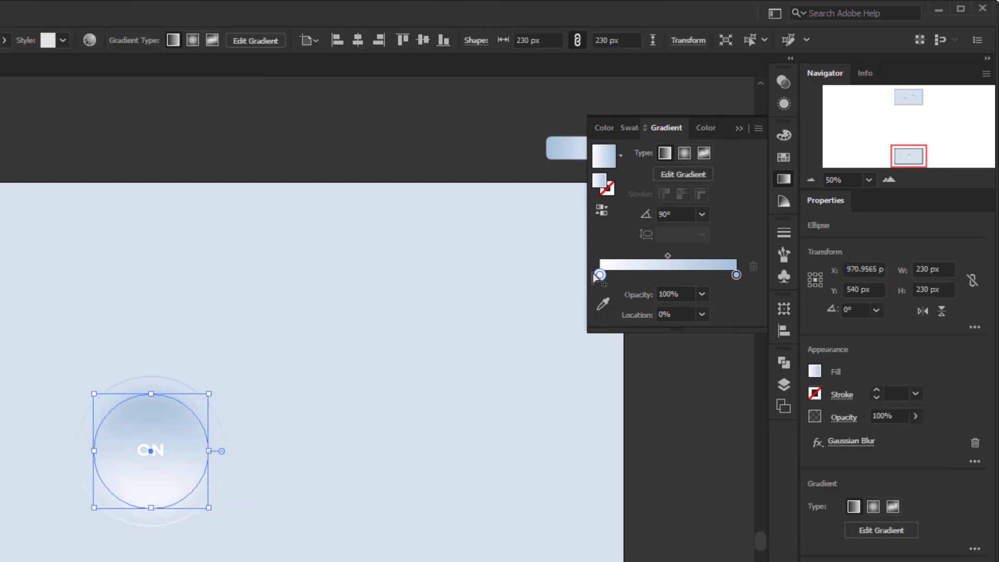
pyautogui.click(606, 208)
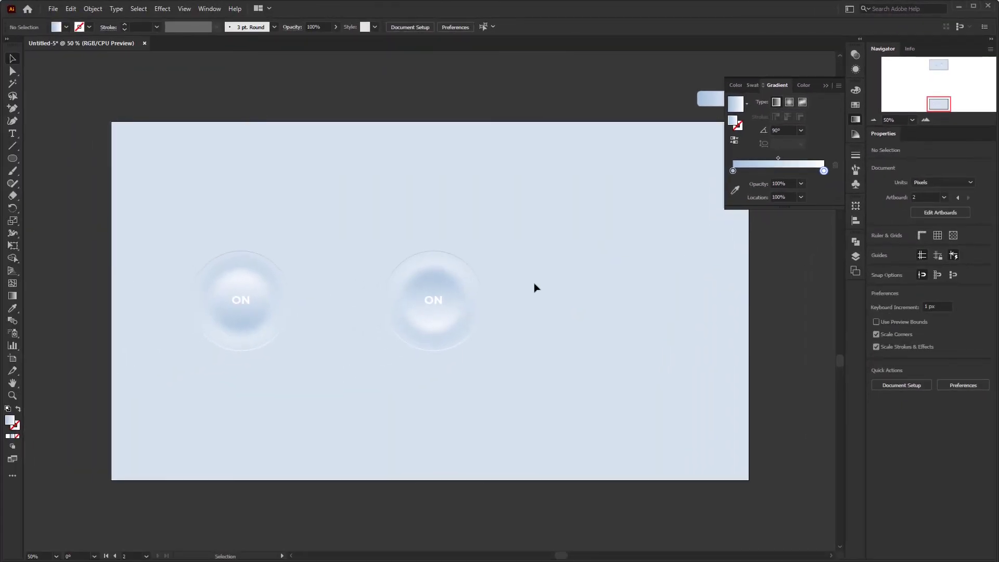
# - Marquee-select both ON buttons and drag them right toward the artboard's centre
pyautogui.moveTo(561, 223); pyautogui.dragTo(128, 419)
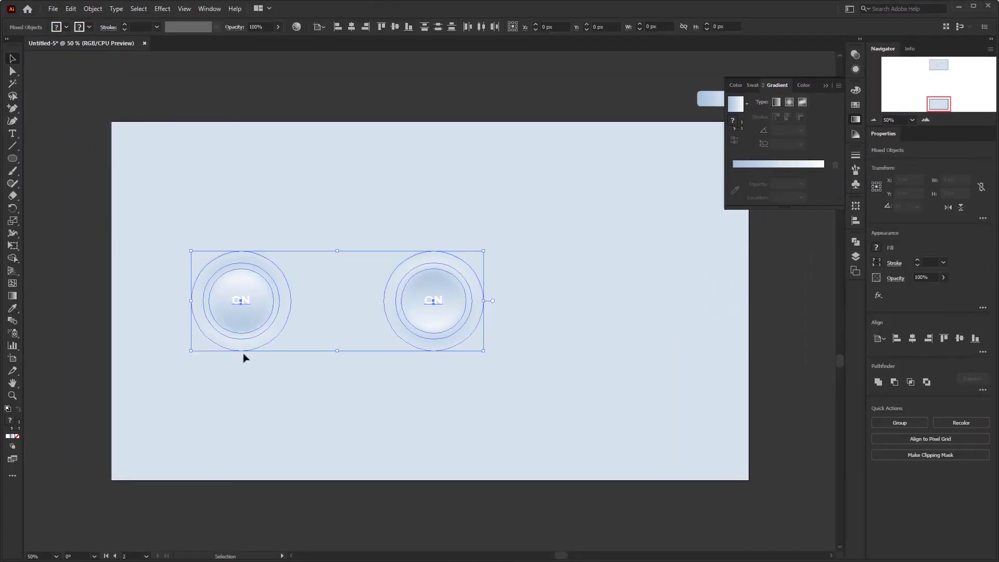
pyautogui.moveTo(257, 325); pyautogui.dragTo(336, 326)
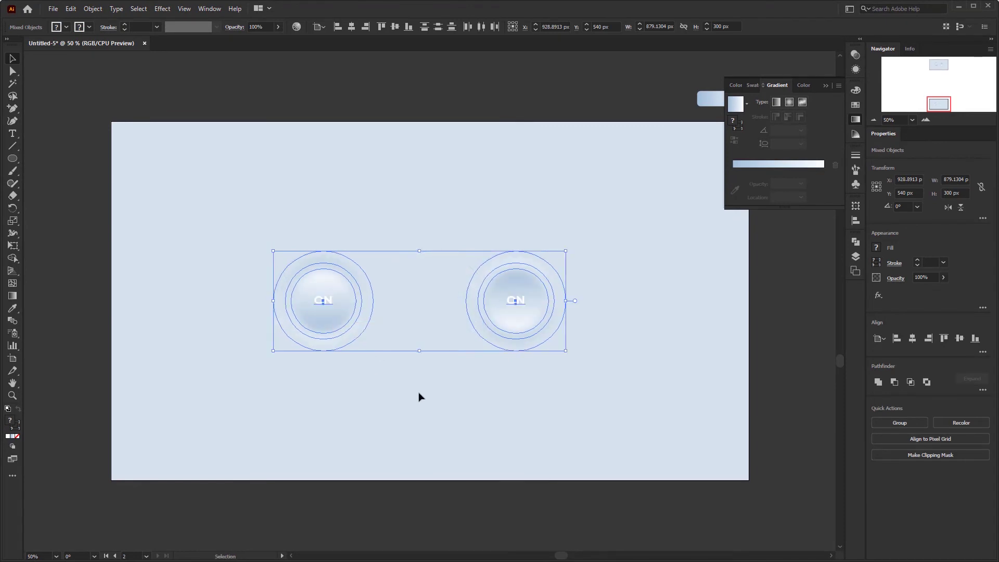